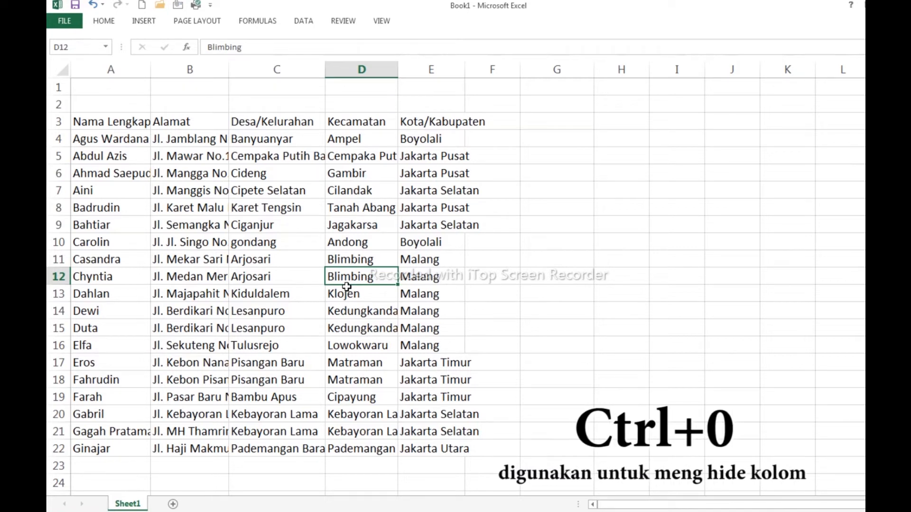
# Hide the Desa/Kelurahan column (column C) by way of cell C7.
pyautogui.click(284, 207)
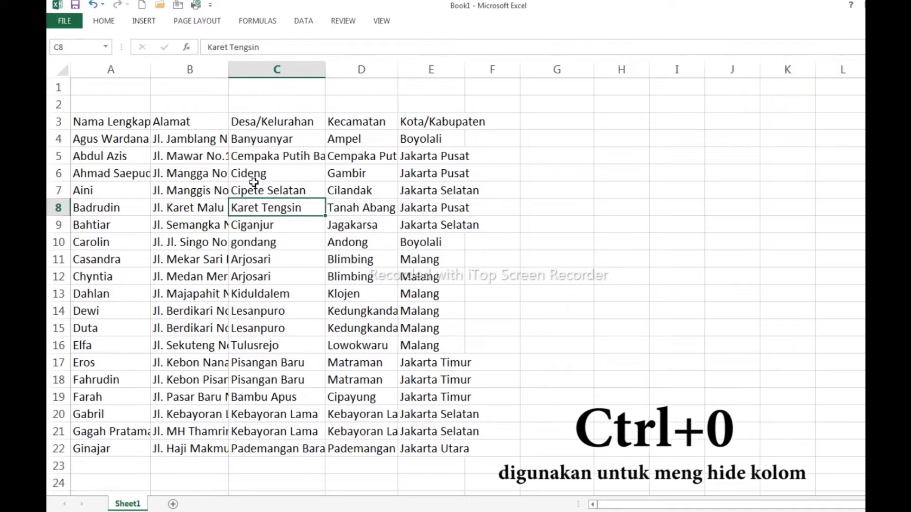
pyautogui.click(208, 194)
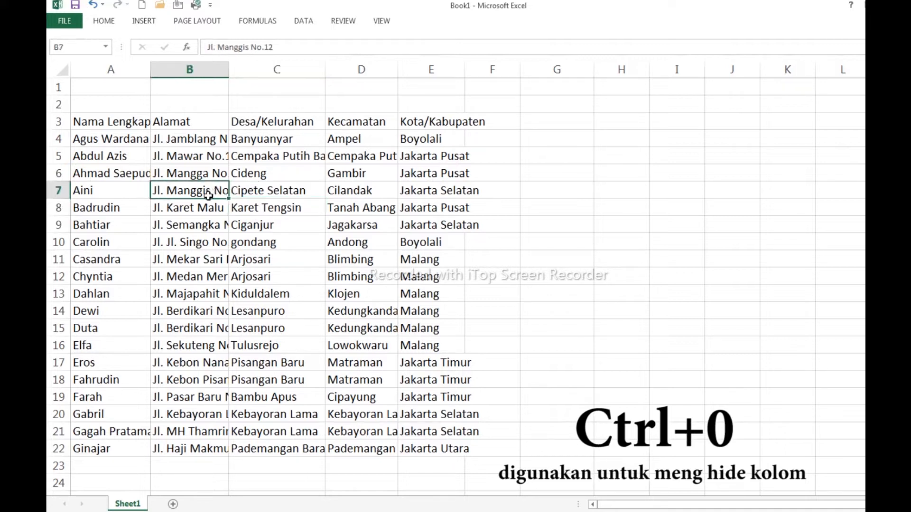
pyautogui.click(254, 203)
pyautogui.click(328, 191)
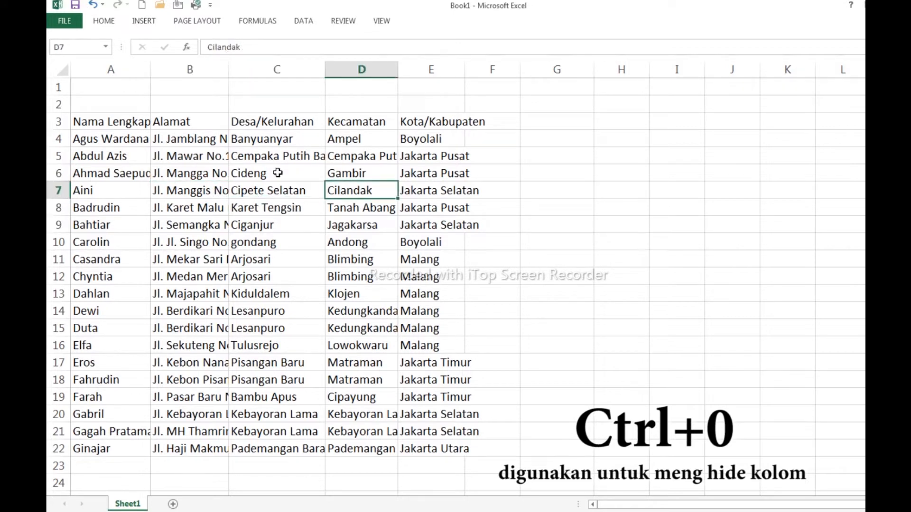
pyautogui.click(257, 192)
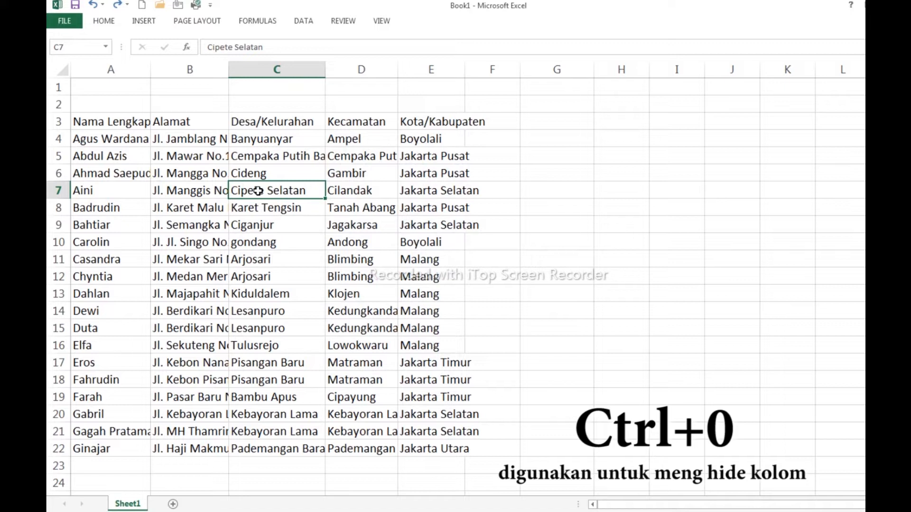
pyautogui.hotkey('ctrl', '0')
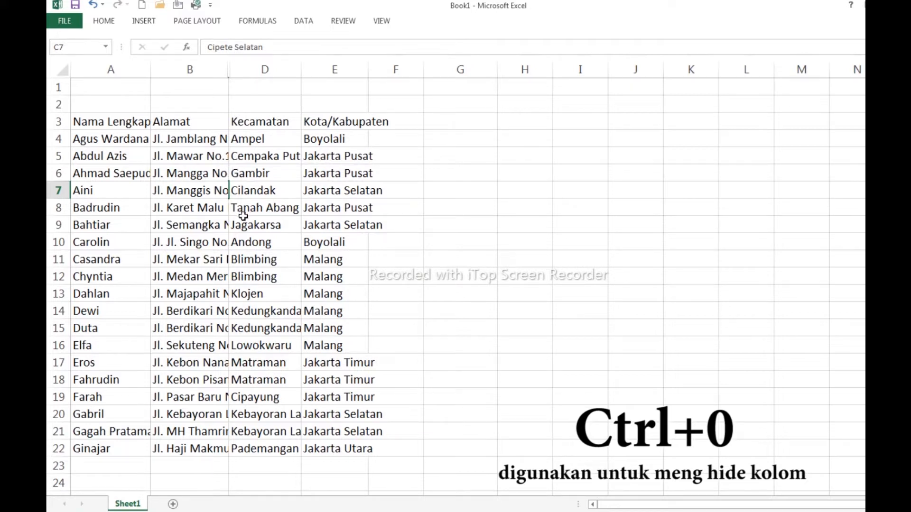
# Select cells B9 to D9 across the hidden column and unhide column C.
pyautogui.click(268, 241)
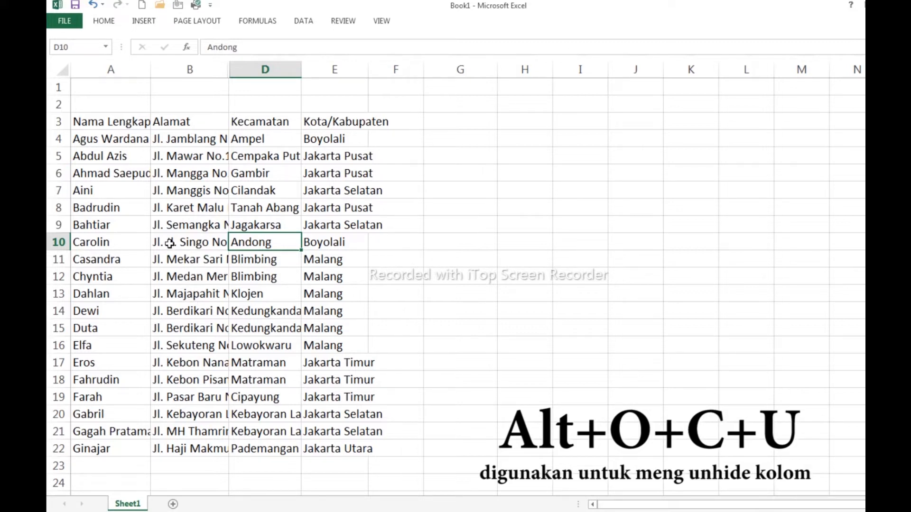
pyautogui.moveTo(169, 265); pyautogui.dragTo(250, 259)
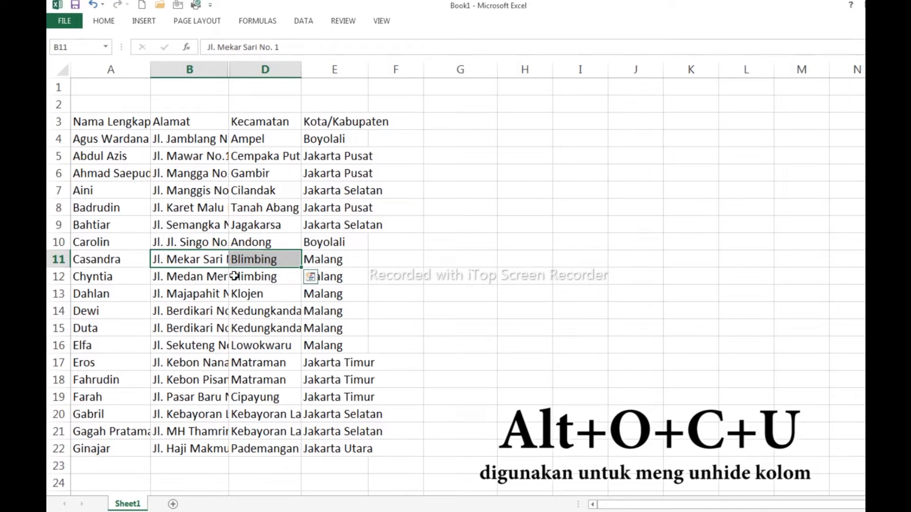
pyautogui.click(162, 295)
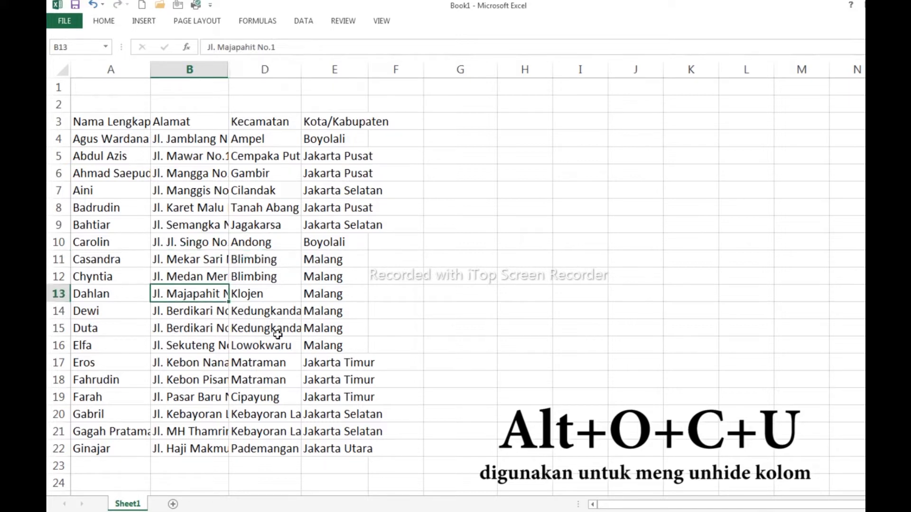
pyautogui.moveTo(182, 332); pyautogui.dragTo(285, 334)
pyautogui.click(185, 176)
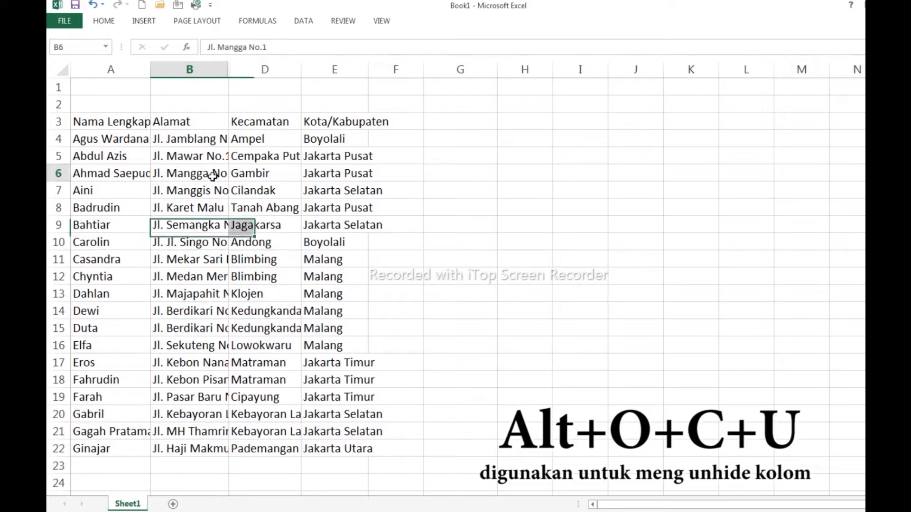
pyautogui.moveTo(185, 176); pyautogui.dragTo(269, 188)
pyautogui.click(188, 209)
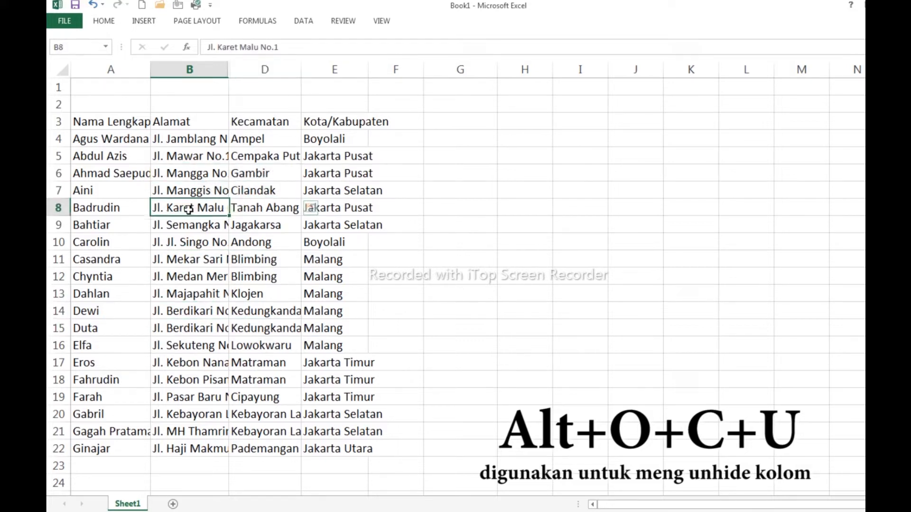
pyautogui.moveTo(183, 221); pyautogui.dragTo(267, 226)
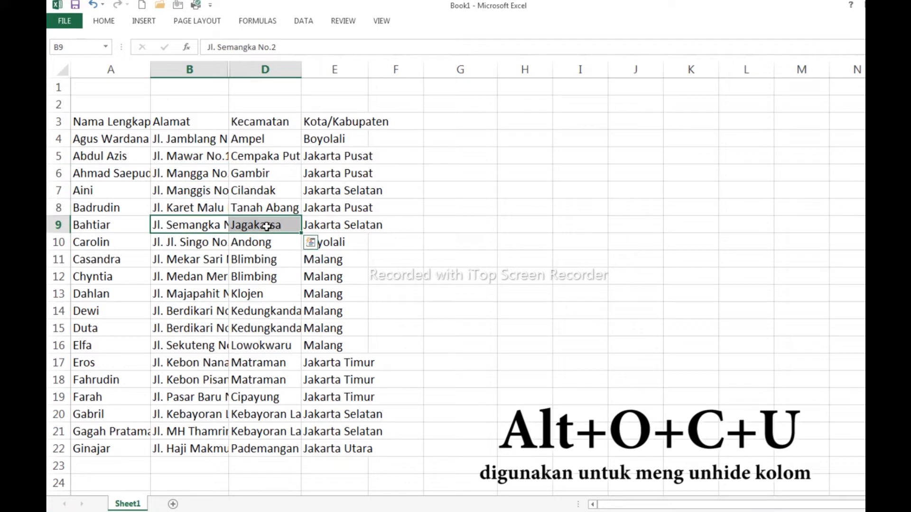
pyautogui.press('alt')
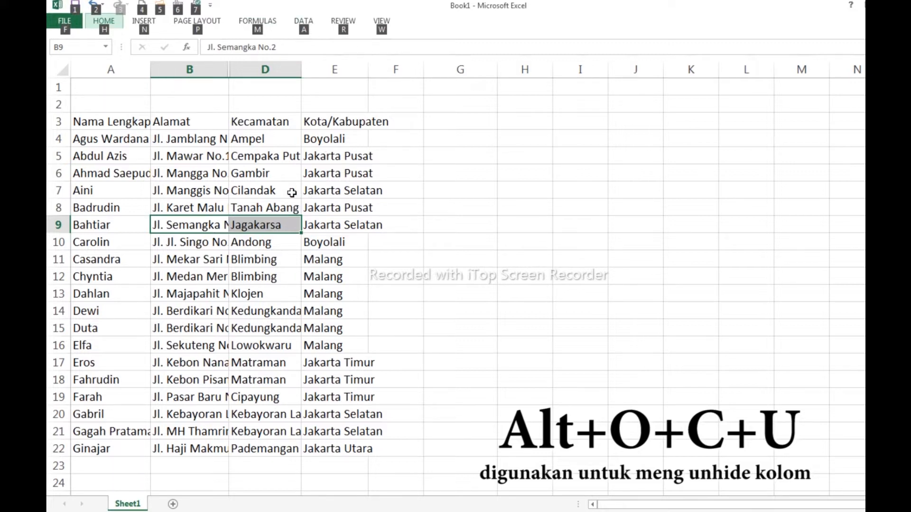
pyautogui.press('o')
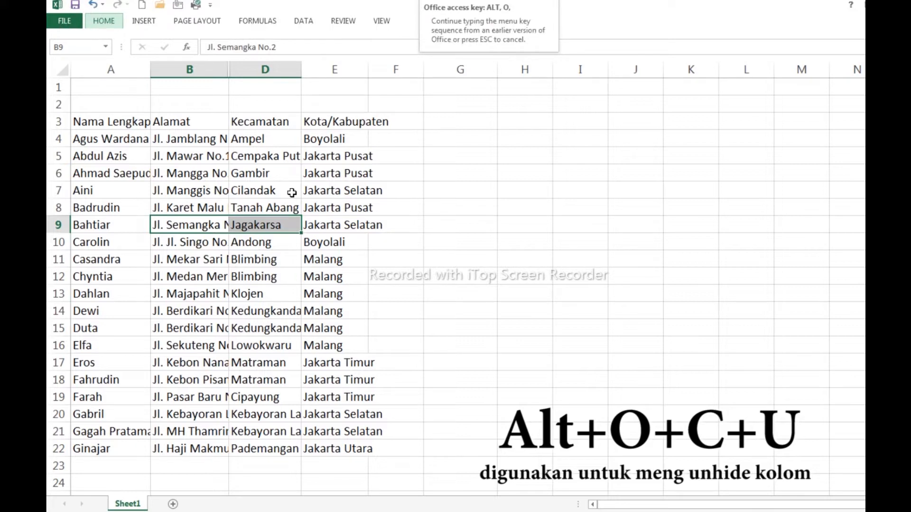
pyautogui.press('c')
pyautogui.press('u')
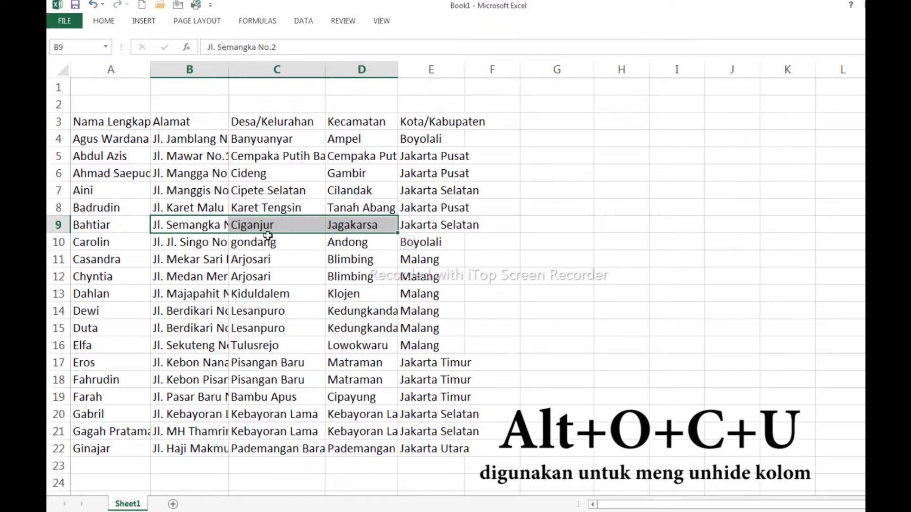
pyautogui.click(267, 275)
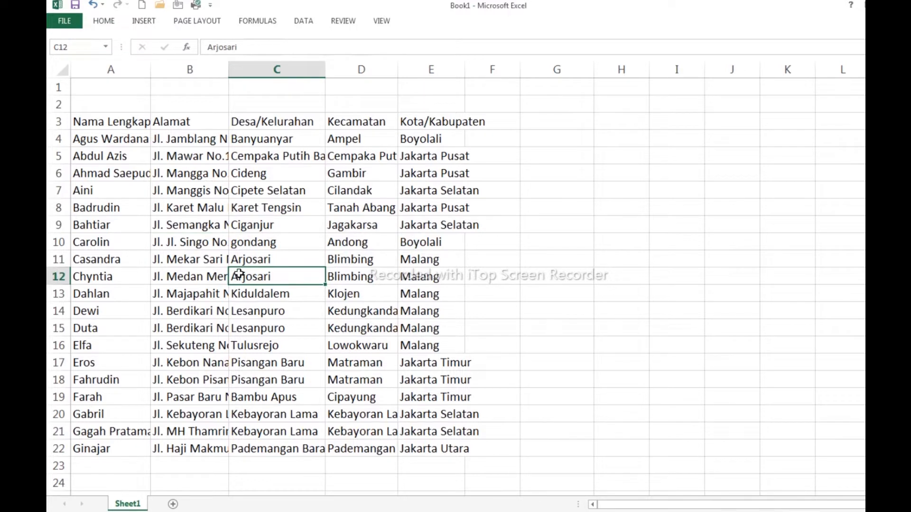
pyautogui.click(262, 205)
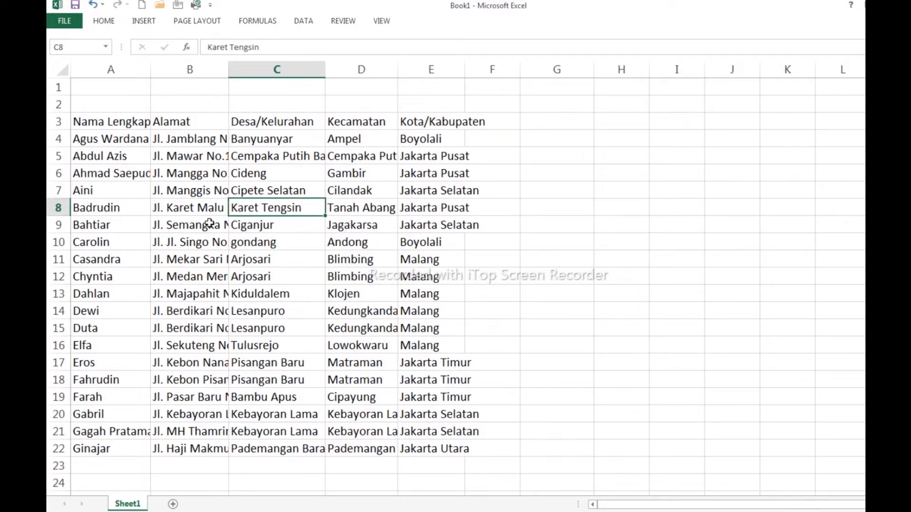
pyautogui.click(205, 234)
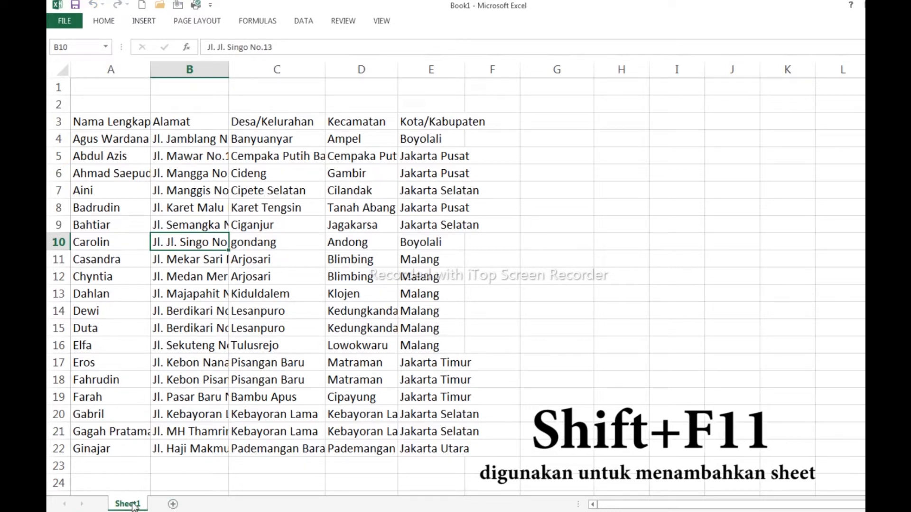
# Add four new blank worksheets to the workbook in front of Sheet1.
pyautogui.hotkey('shift', 'F11')
pyautogui.hotkey('shift', 'F11')
pyautogui.hotkey('shift', 'F11')
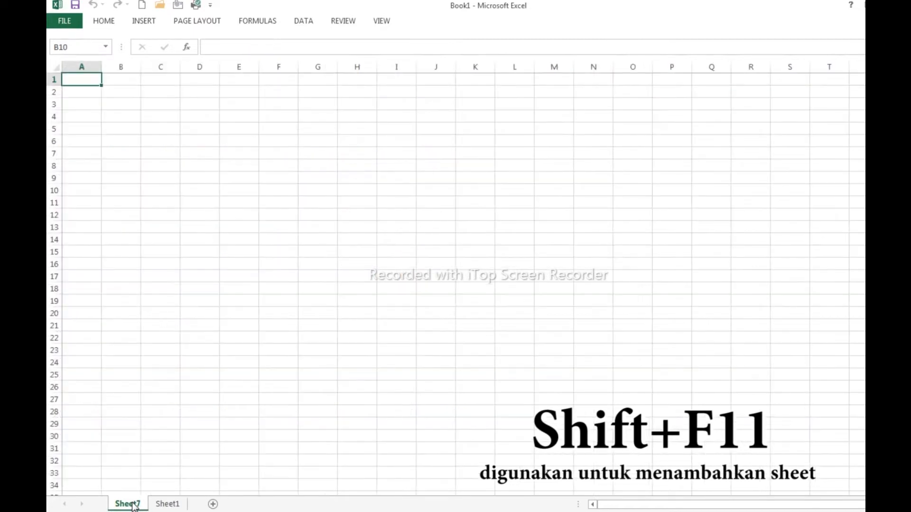
pyautogui.hotkey('shift', 'F11')
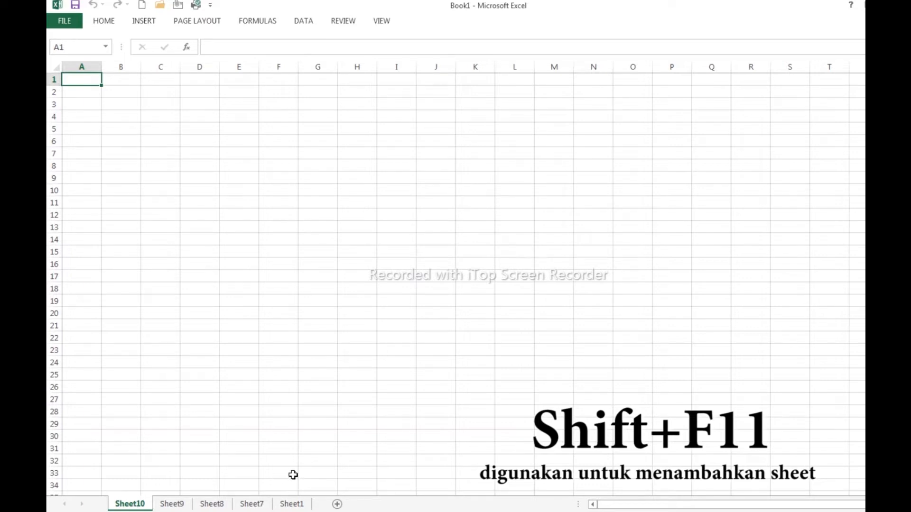
# Look through all the worksheets and delete Sheet9.
pyautogui.click(291, 504)
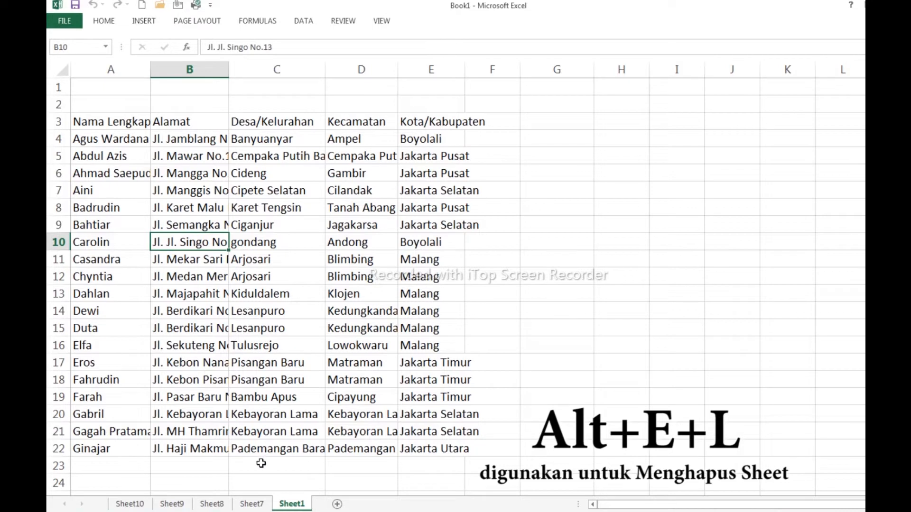
pyautogui.click(253, 504)
pyautogui.click(212, 504)
pyautogui.click(172, 504)
pyautogui.click(130, 504)
pyautogui.click(167, 505)
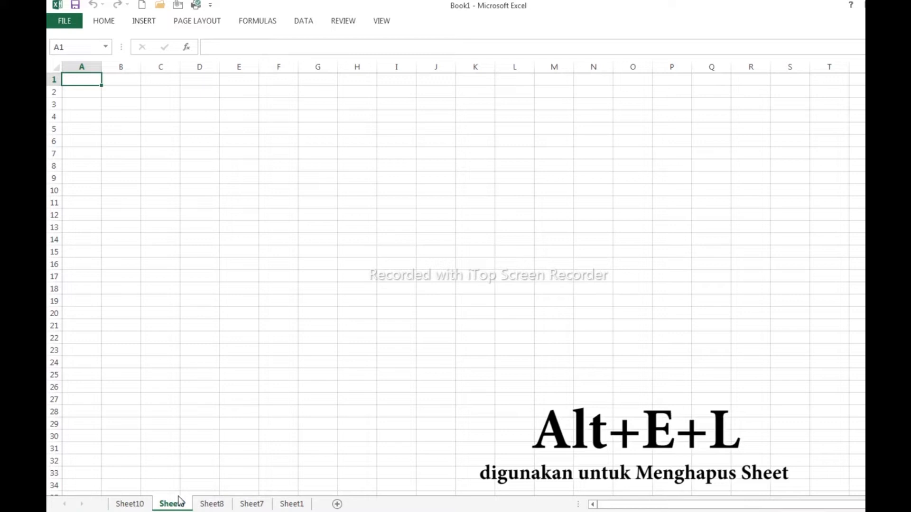
pyautogui.press('alt')
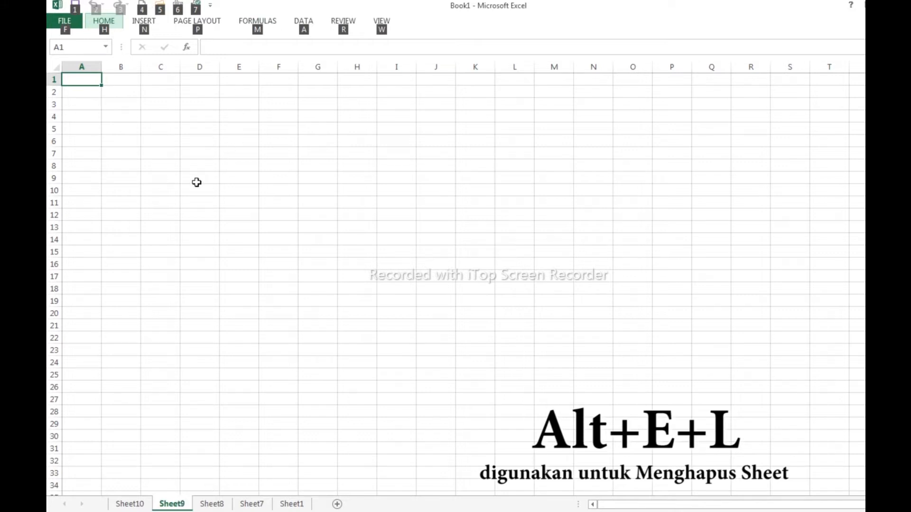
pyautogui.press('e')
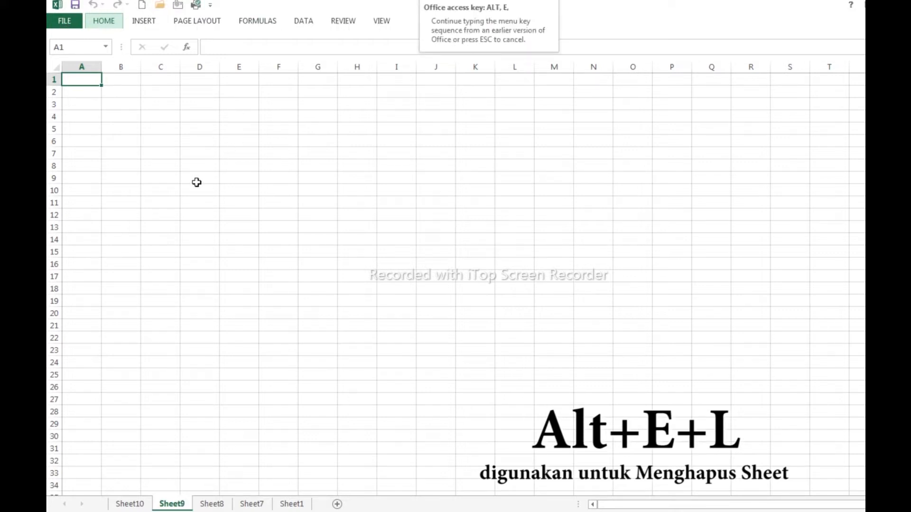
pyautogui.press('l')
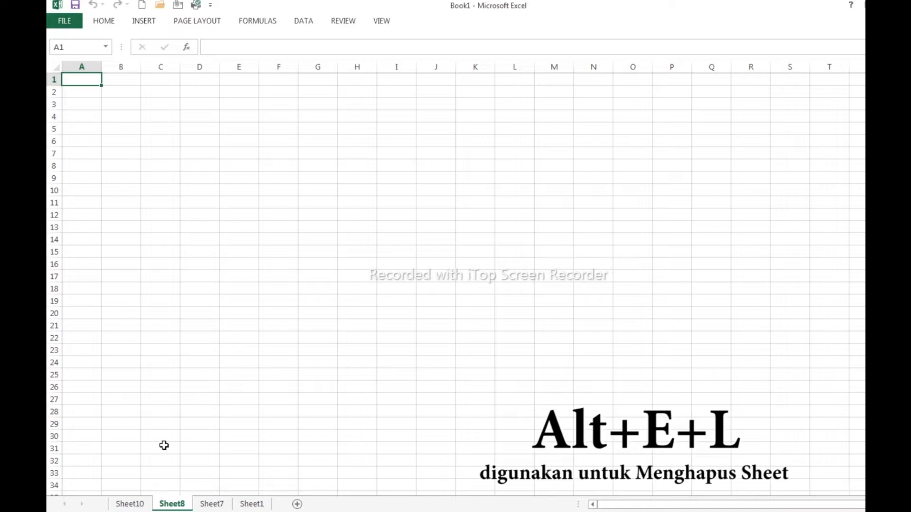
# Delete the blank worksheets Sheet8 and Sheet7.
pyautogui.press('alt')
pyautogui.press('e')
pyautogui.press('l')
pyautogui.press('alt')
pyautogui.press('e')
pyautogui.press('l')
# Delete the blank worksheet Sheet10 so that only Sheet1 is left.
pyautogui.click(129, 503)
pyautogui.press('alt')
pyautogui.press('e')
pyautogui.press('l')
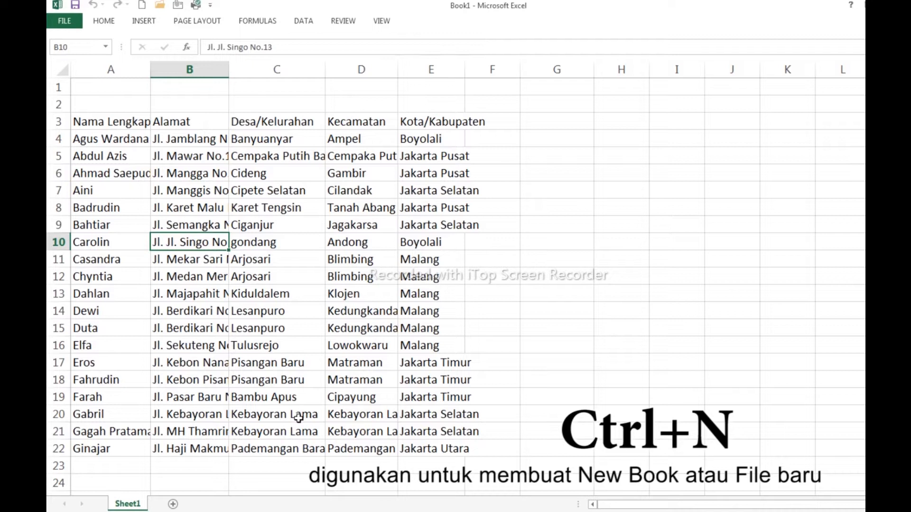
# Create a new blank workbook and switch back to Book1.
pyautogui.hotkey('ctrl', 'n')
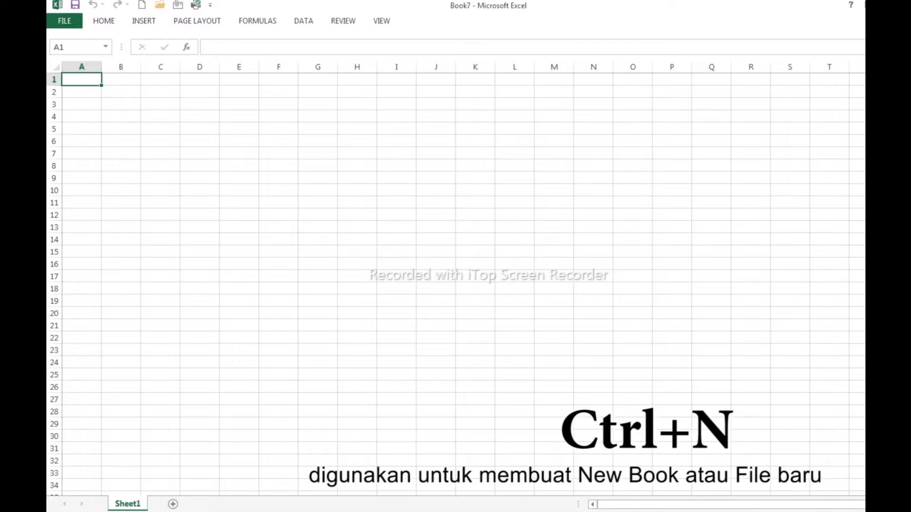
pyautogui.moveTo(368, 511)
pyautogui.hotkey('ctrl', 'w')
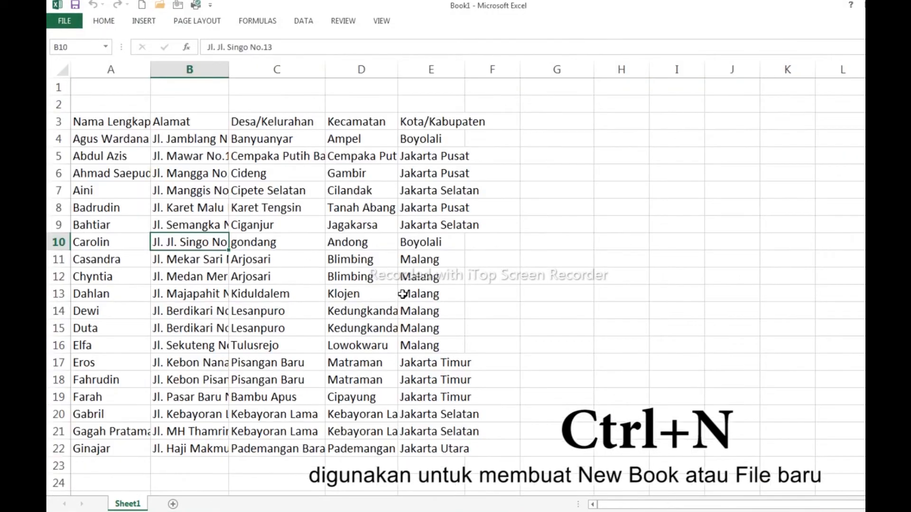
# Switch back and forth three times between the new blank workbook and Book1, ending on Book1.
pyautogui.hotkey('ctrl', 'n')
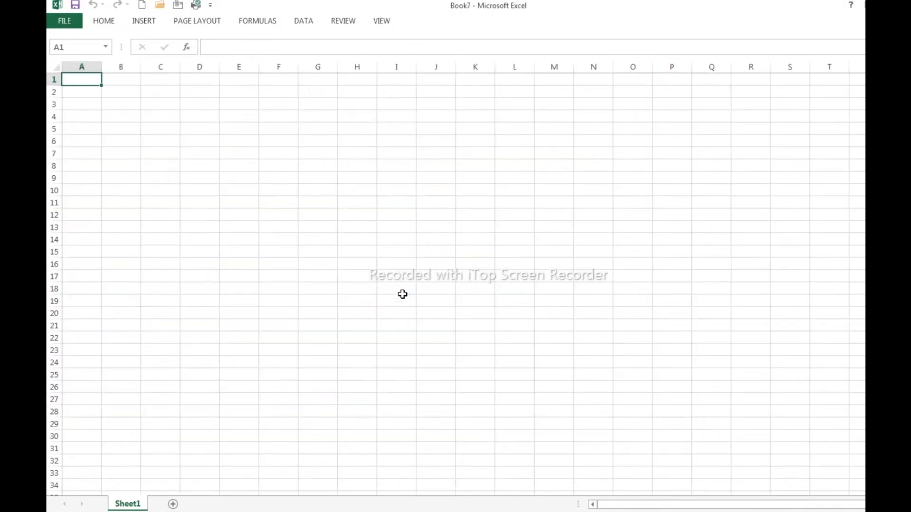
pyautogui.hotkey('ctrl', 'w')
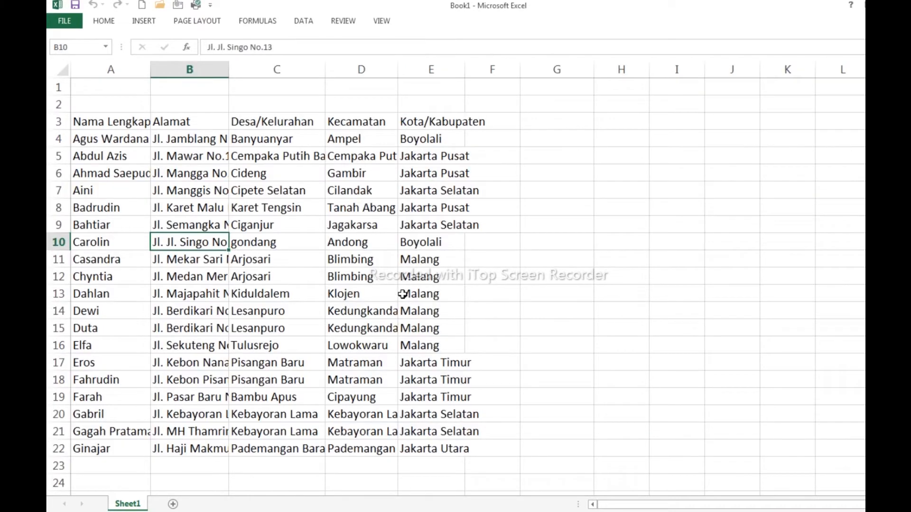
pyautogui.hotkey('ctrl', 'Tab')
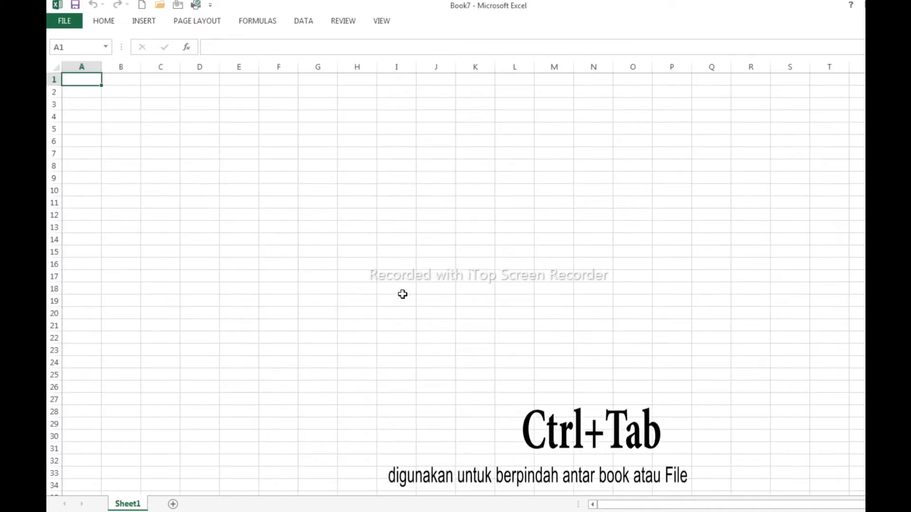
pyautogui.hotkey('ctrl', 'Tab')
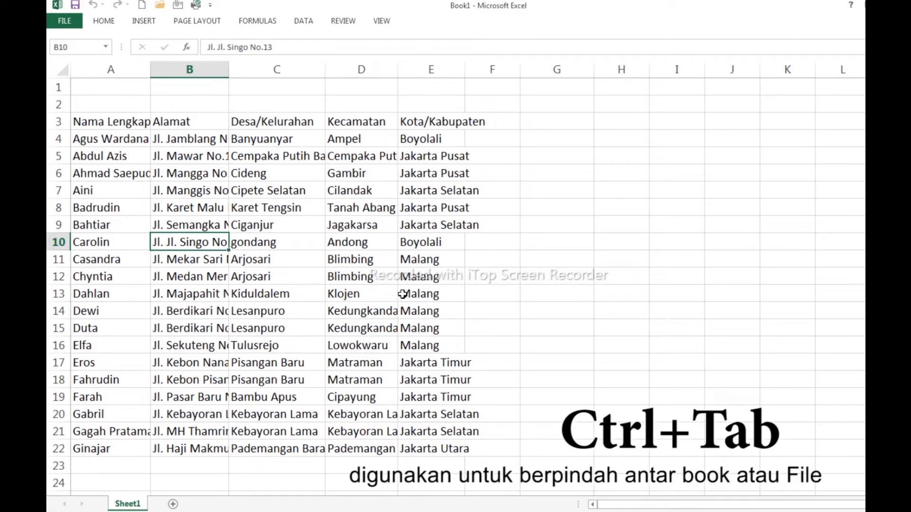
pyautogui.hotkey('ctrl', 'Tab')
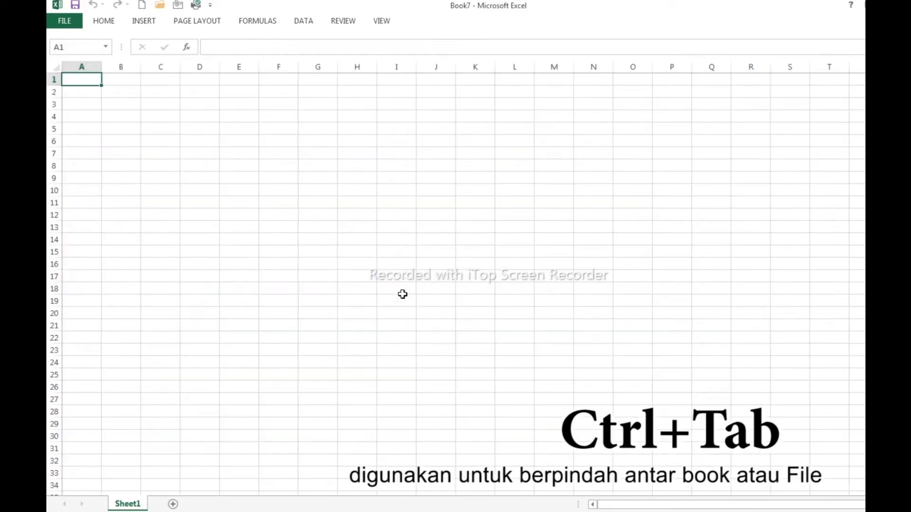
pyautogui.hotkey('ctrl', 'Tab')
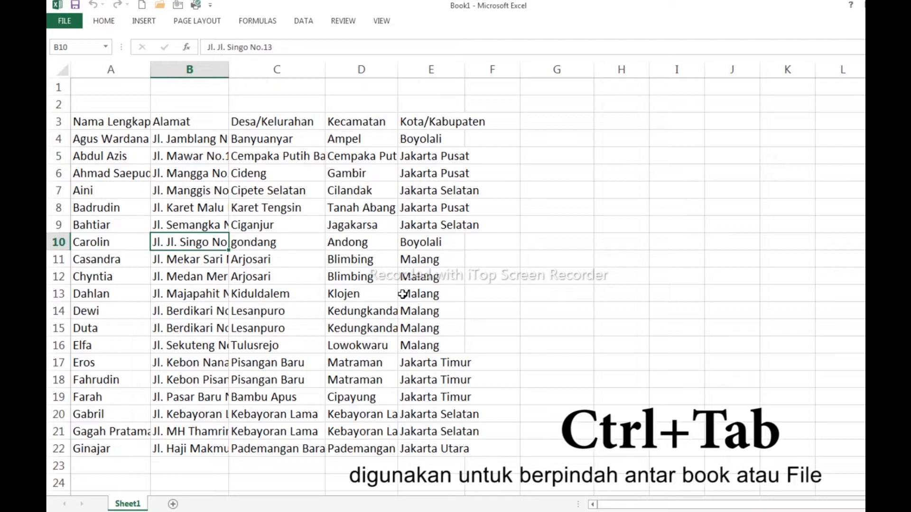
# Switch to the blank workbook Book7 and close it.
pyautogui.hotkey('ctrl', 'Tab')
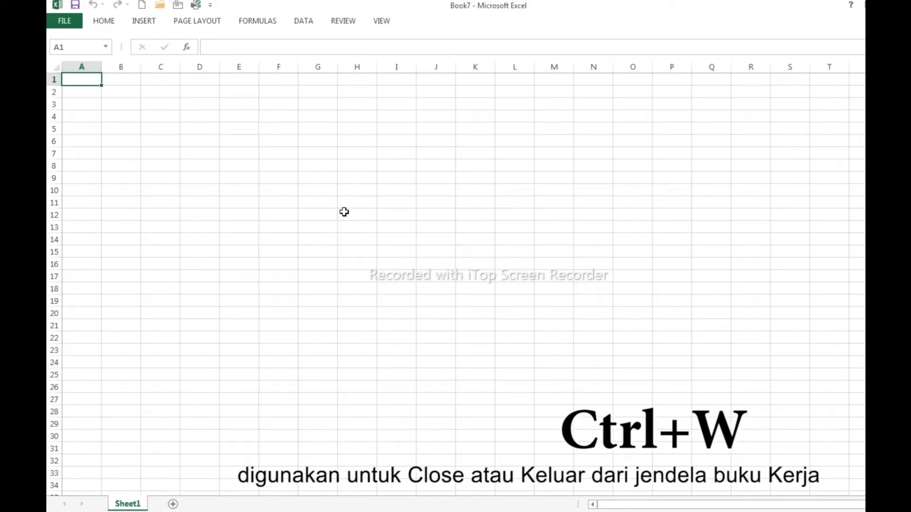
pyautogui.hotkey('ctrl', 'w')
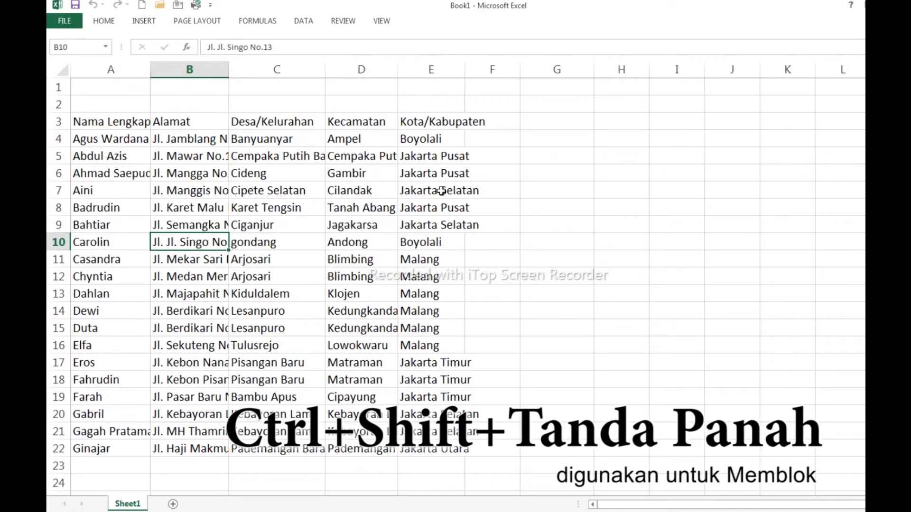
# Select the table range A3:E22 from the Nama Lengkap header, extending down first and across second.
pyautogui.click(105, 126)
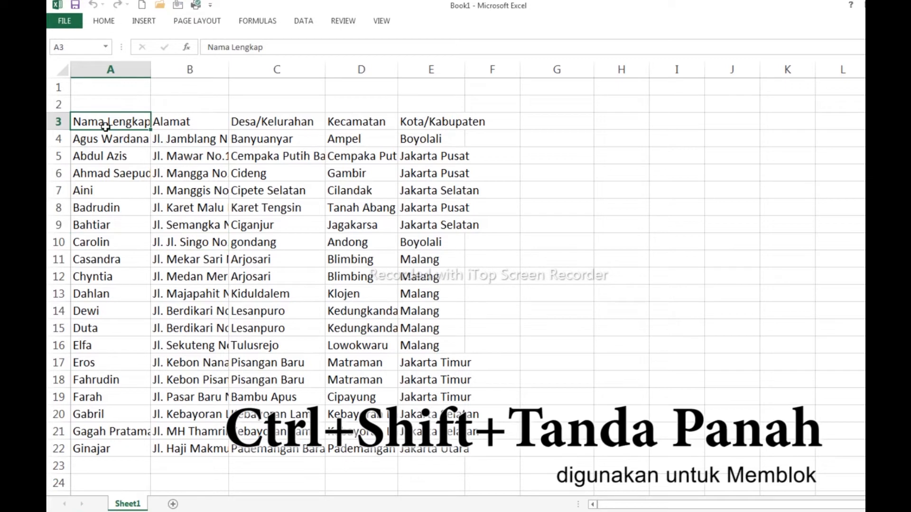
pyautogui.hotkey('ctrl', 'shift', 'Down')
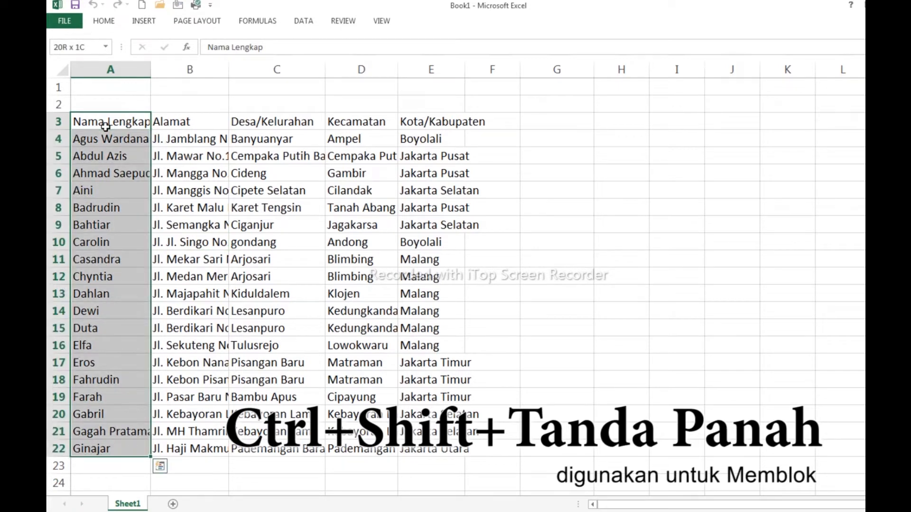
pyautogui.hotkey('ctrl', 'shift', 'Right')
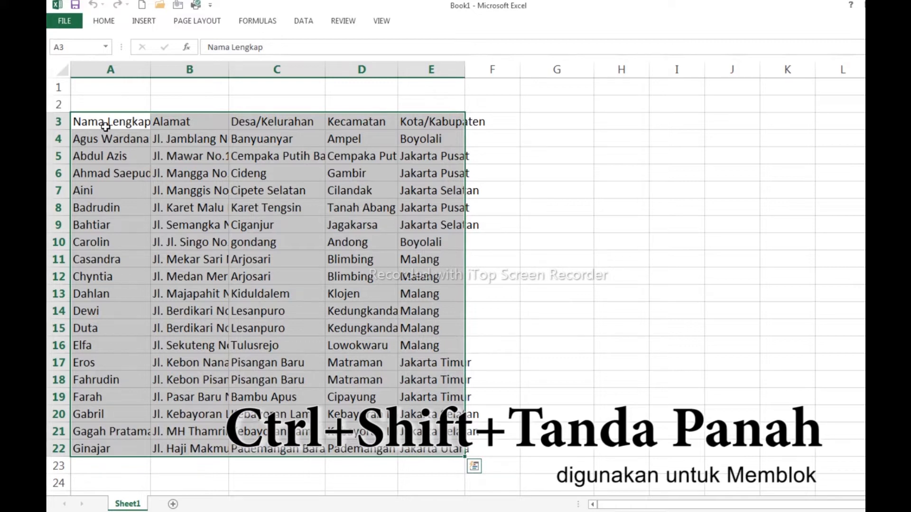
# Select the table range again from A3, extending across to Kota/Kabupaten first and down to row 22 second.
pyautogui.click(106, 126)
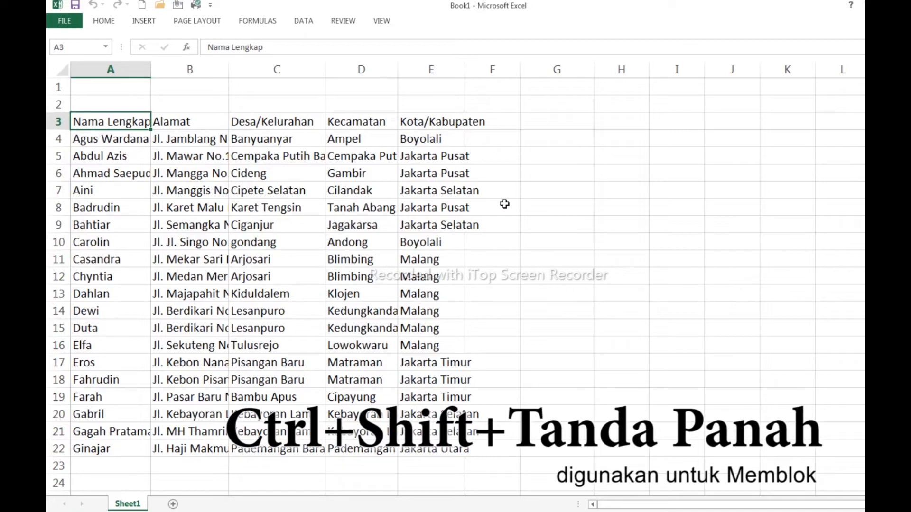
pyautogui.hotkey('ctrl', 'shift', 'Right')
pyautogui.hotkey('ctrl', 'shift', 'Down')
pyautogui.hotkey('ctrl', 'shift', 'Right')
pyautogui.hotkey('ctrl', 'shift', 'Down')
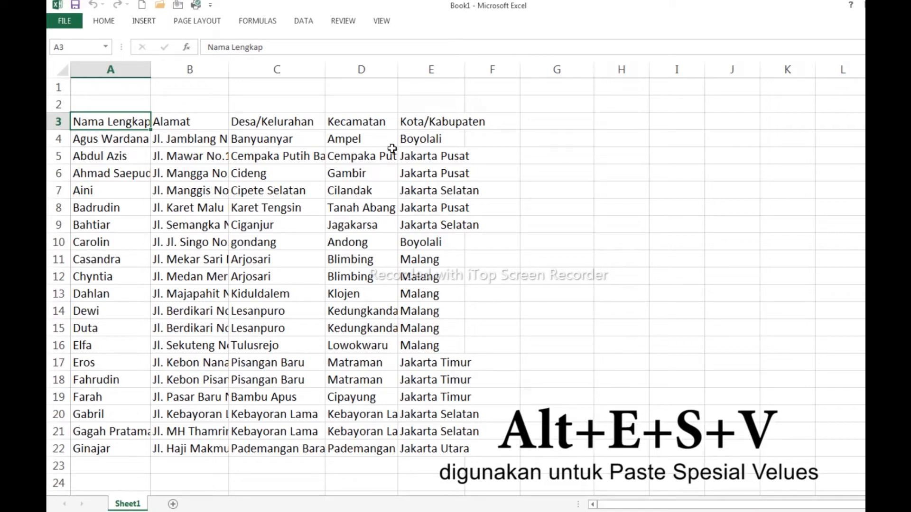
# Enter the heading "kelurahan dan kecamatan" in G3.
pyautogui.click(424, 145)
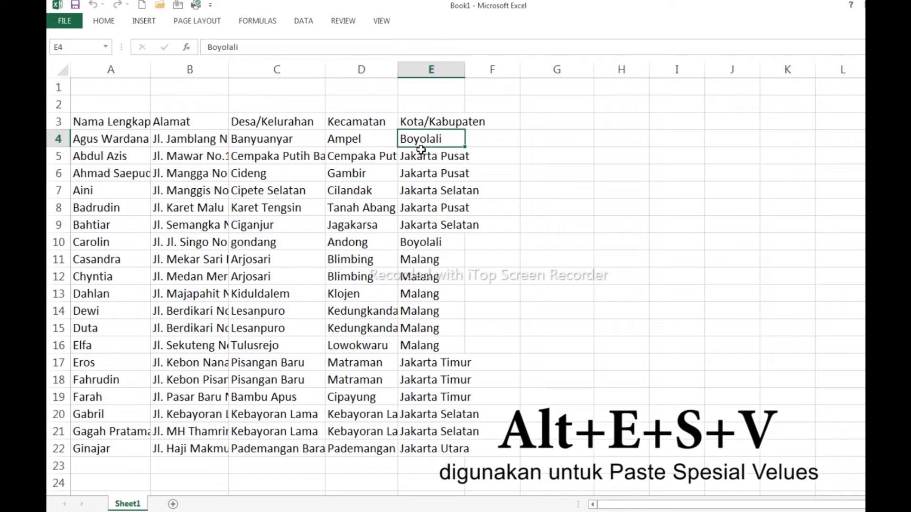
pyautogui.click(535, 142)
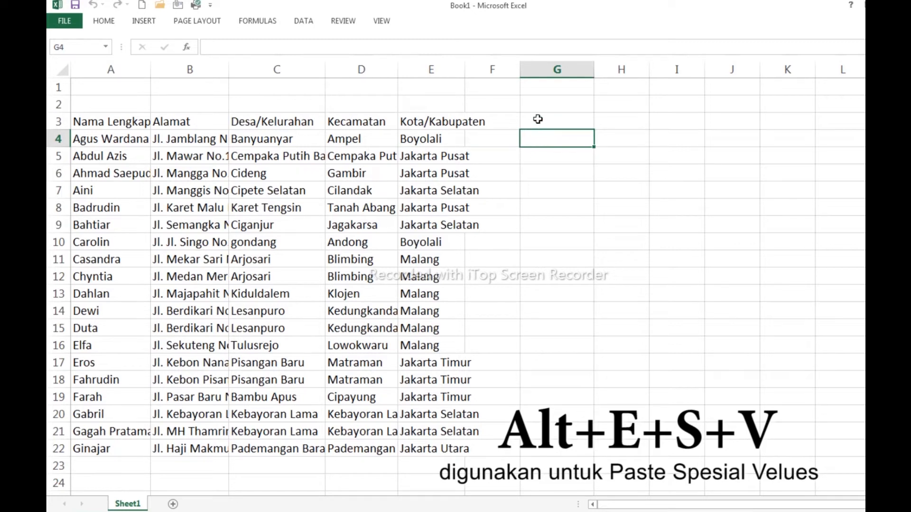
pyautogui.click(537, 122)
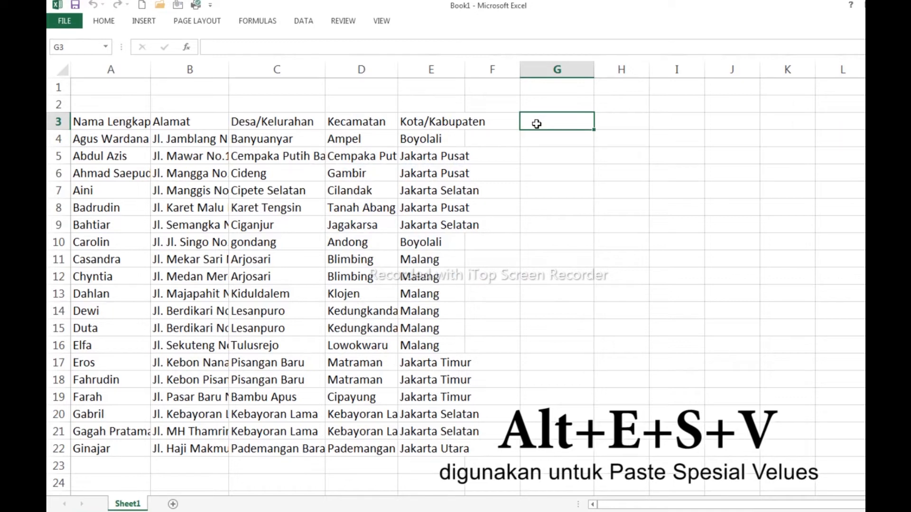
pyautogui.write('kel')
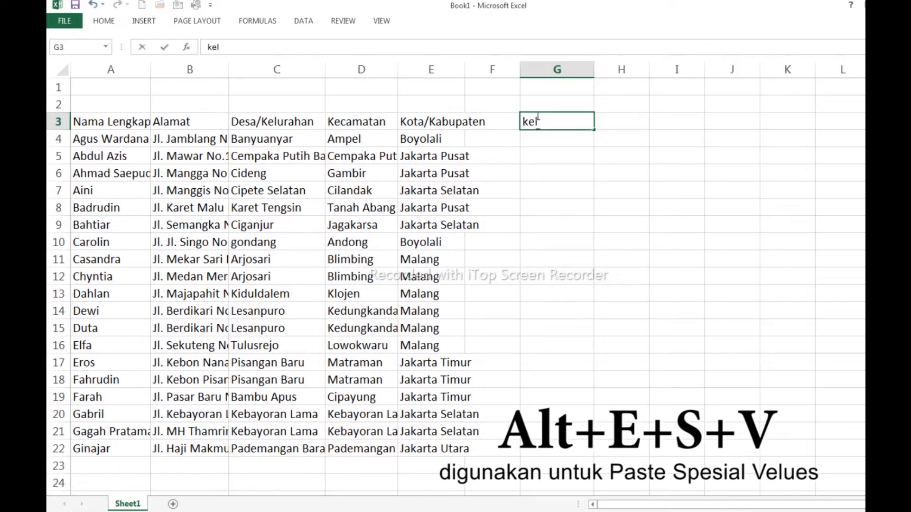
pyautogui.write('urahan dan kecamatan')
pyautogui.press('Return')
# Enter the formula =C4&","&D4 in G4 to join the village and district names with a comma.
pyautogui.write('=')
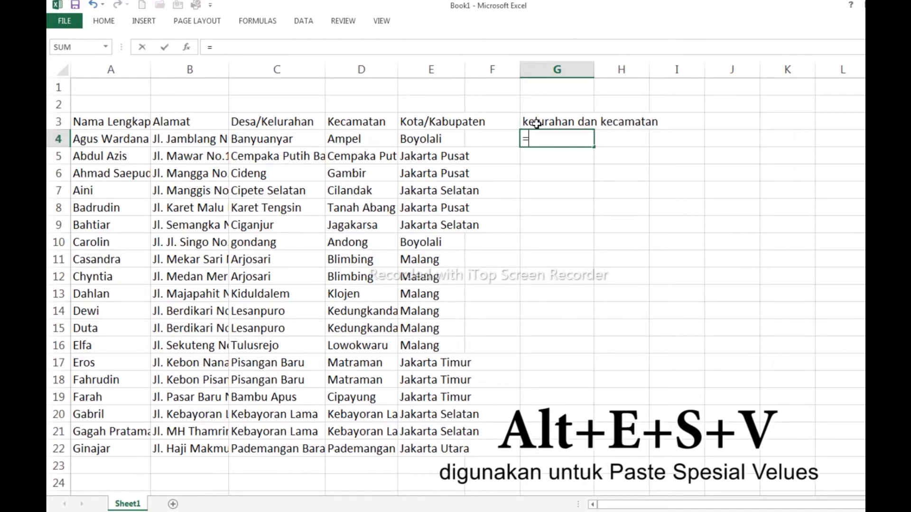
pyautogui.click(293, 138)
pyautogui.write('&","&')
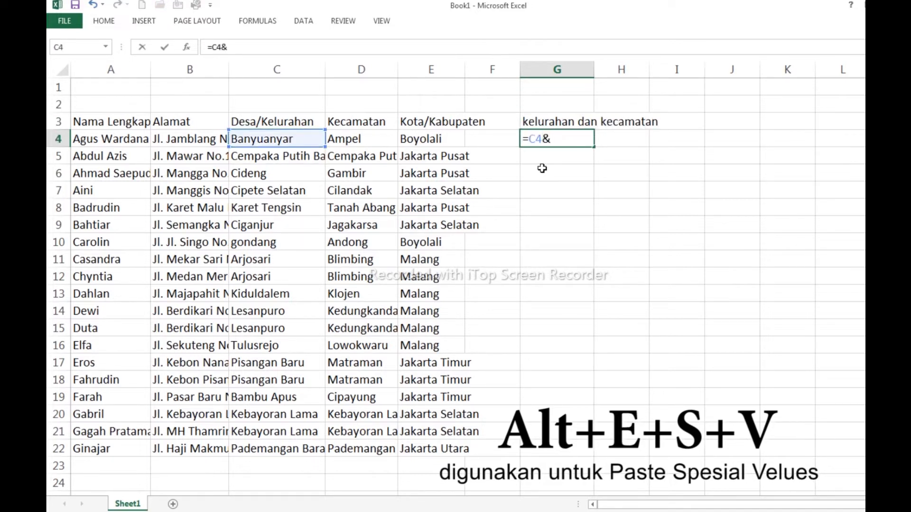
pyautogui.click(361, 139)
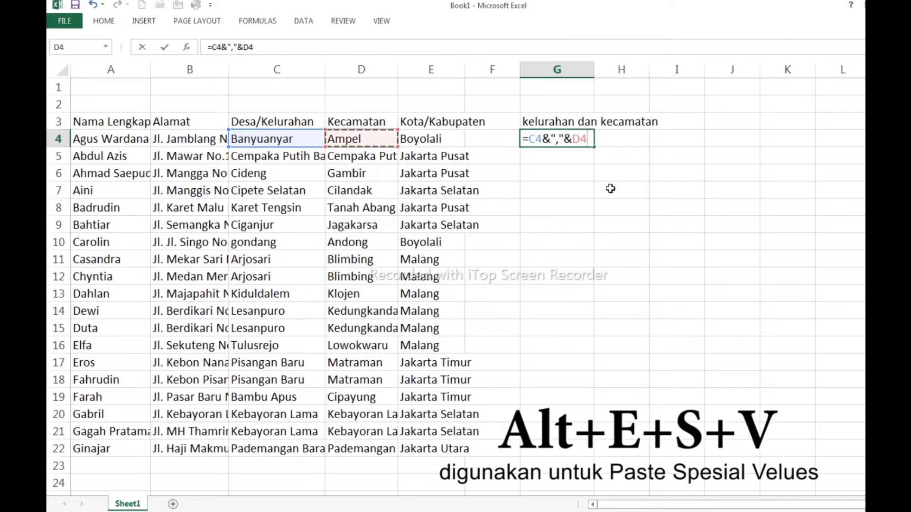
pyautogui.press('Return')
# Fill the formula in G4 down to G22.
pyautogui.click(572, 142)
pyautogui.moveTo(594, 147); pyautogui.dragTo(596, 450)
pyautogui.click(726, 258)
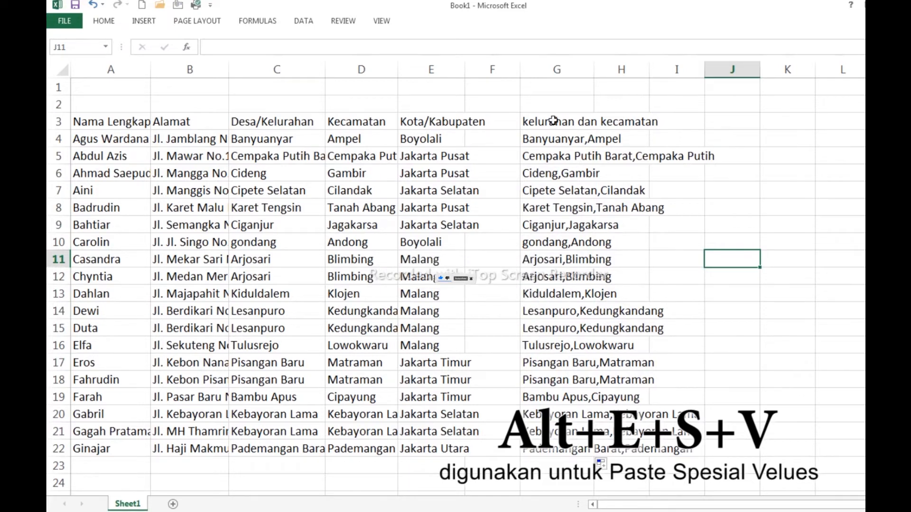
# Copy G3:G22 and paste it normally, formulas included, starting at I3.
pyautogui.moveTo(555, 121); pyautogui.dragTo(574, 448)
pyautogui.rightClick(572, 394)
pyautogui.click(678, 120)
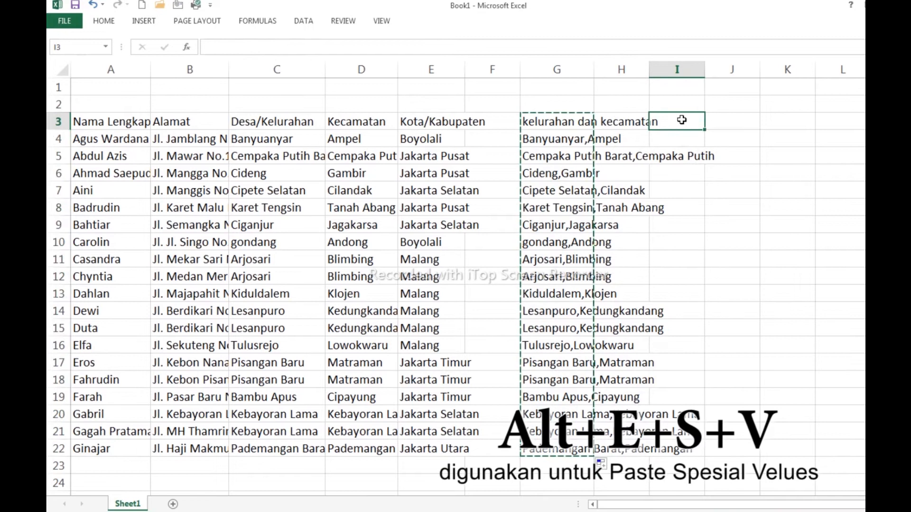
pyautogui.hotkey('ctrl', 'v')
pyautogui.click(826, 259)
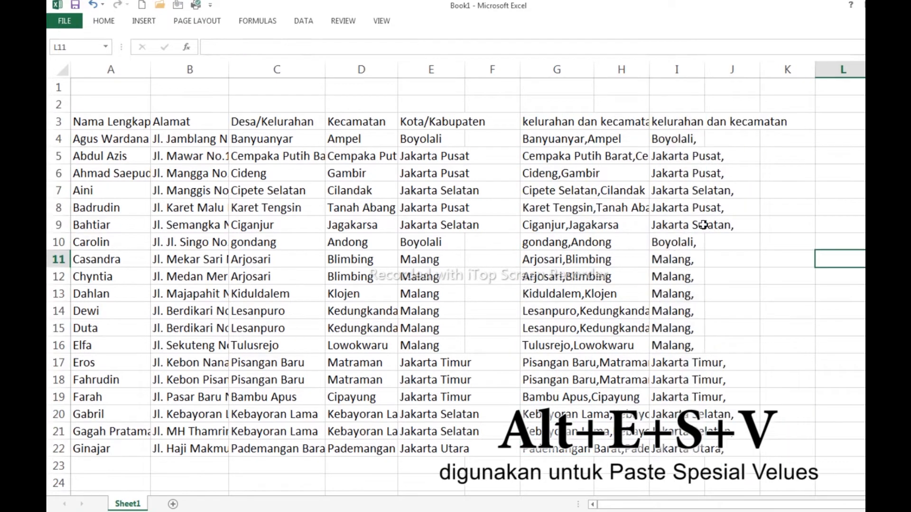
# Check the pasted formula in I4 and undo the paste into column I.
pyautogui.click(670, 192)
pyautogui.click(678, 142)
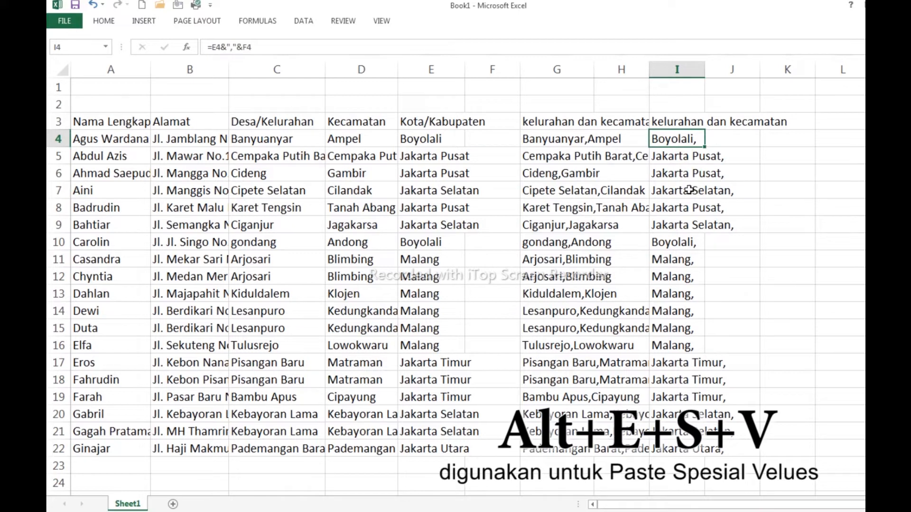
pyautogui.hotkey('ctrl', 'z')
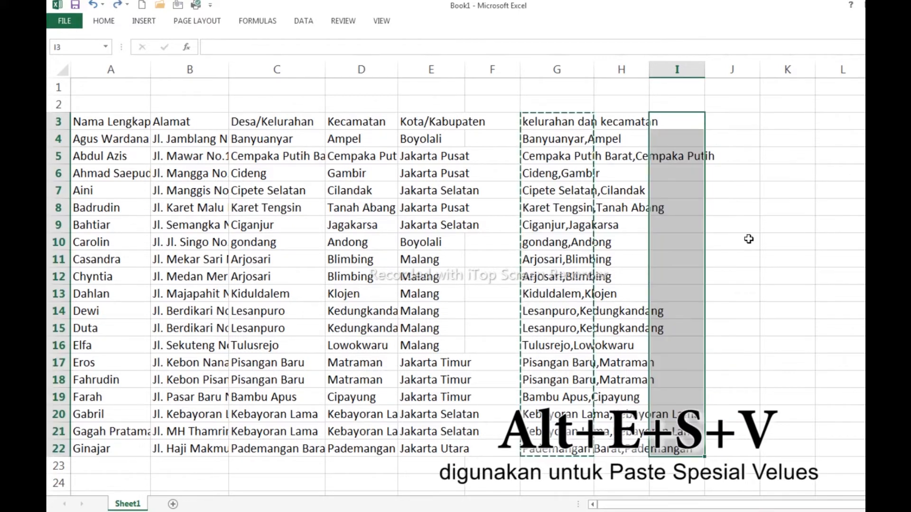
pyautogui.click(748, 236)
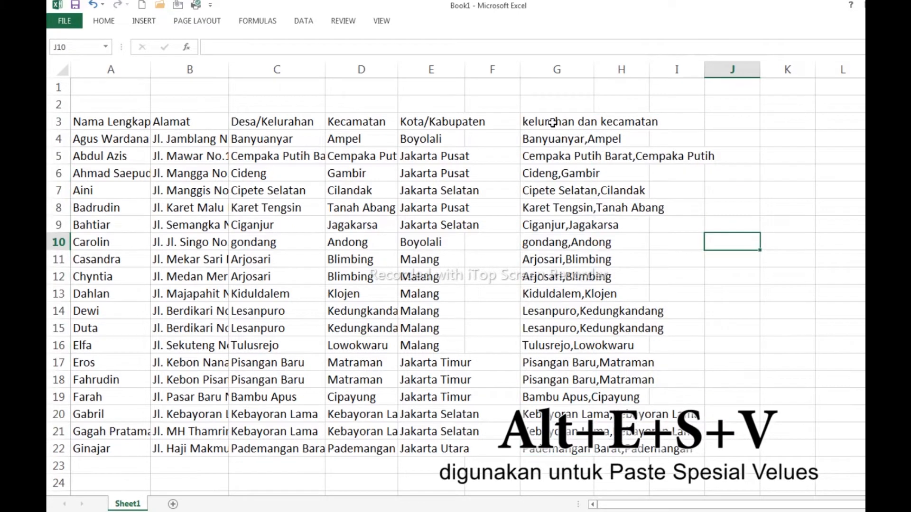
pyautogui.moveTo(550, 122); pyautogui.dragTo(558, 449)
pyautogui.click(664, 260)
pyautogui.click(709, 210)
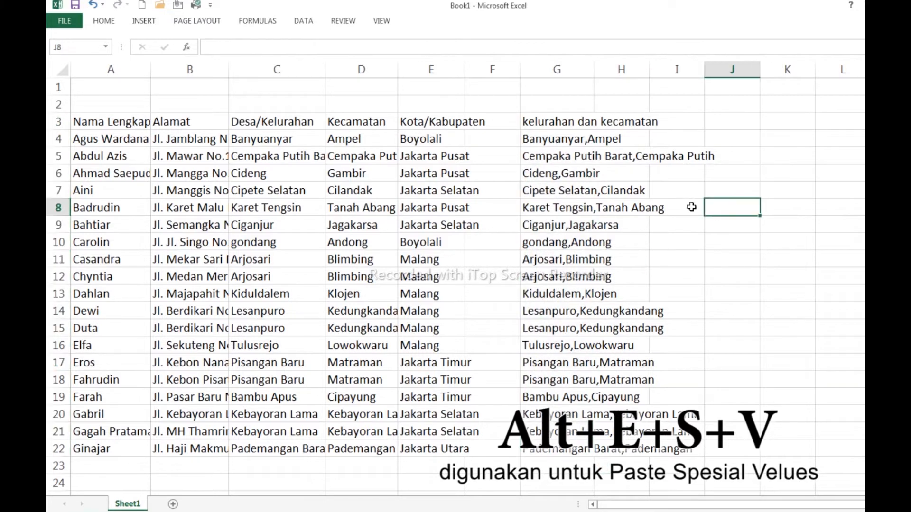
# Copy G3:G22 and paste only its values at I3 with Paste Special Values.
pyautogui.click(548, 122)
pyautogui.hotkey('ctrl', 'shift', 'Down')
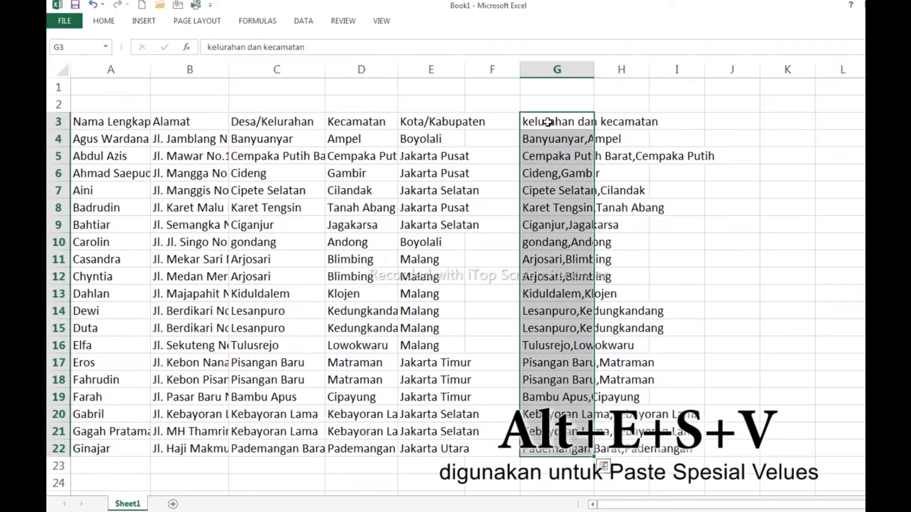
pyautogui.hotkey('ctrl', 'c')
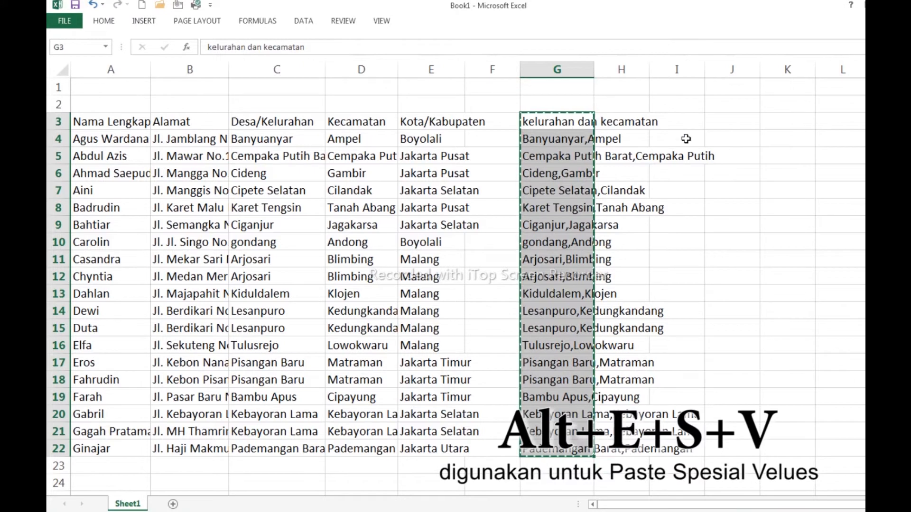
pyautogui.click(670, 125)
pyautogui.hotkey('alt', 'e')
pyautogui.press('s')
pyautogui.press('v')
pyautogui.press('Return')
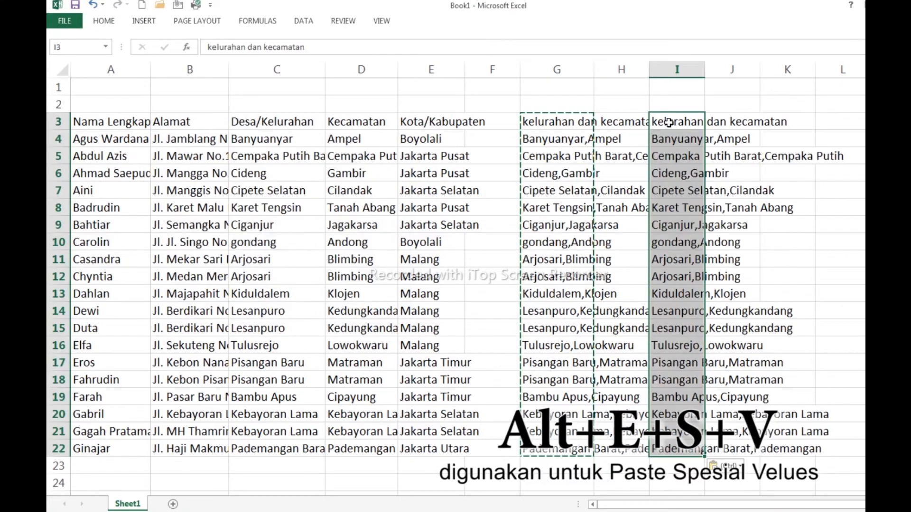
pyautogui.click(839, 225)
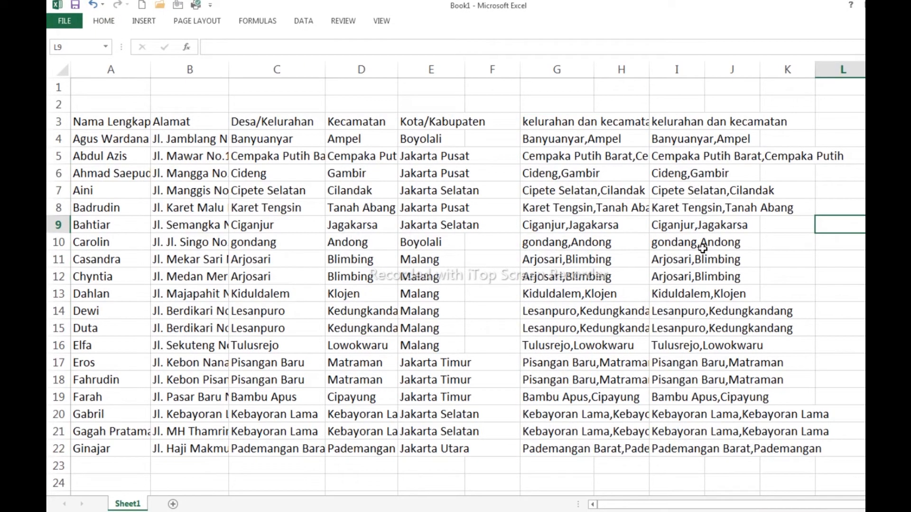
# Clear the contents of G3:J22 to remove the combined columns and their pasted copy.
pyautogui.moveTo(564, 124); pyautogui.dragTo(730, 449)
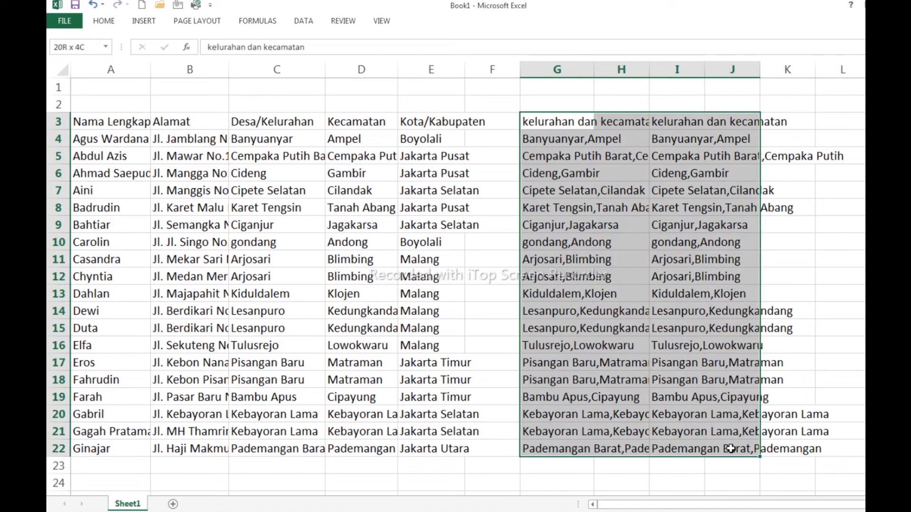
pyautogui.press('Delete')
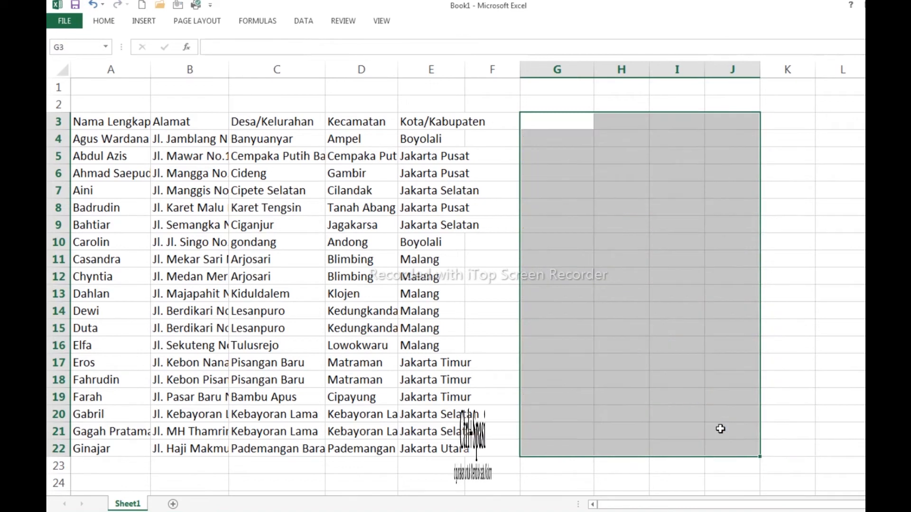
pyautogui.click(862, 387)
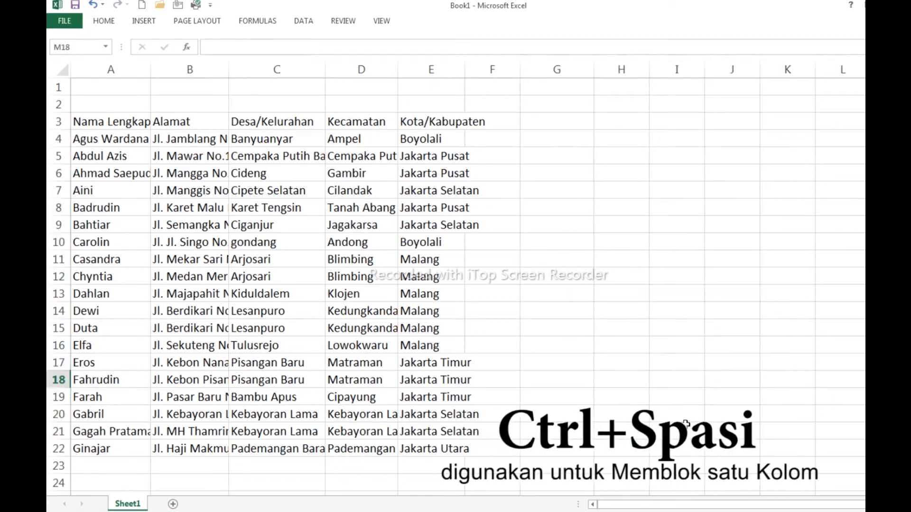
# Select the entire column D from cell D9, followed by the entire row 9 from cell C9.
pyautogui.click(343, 226)
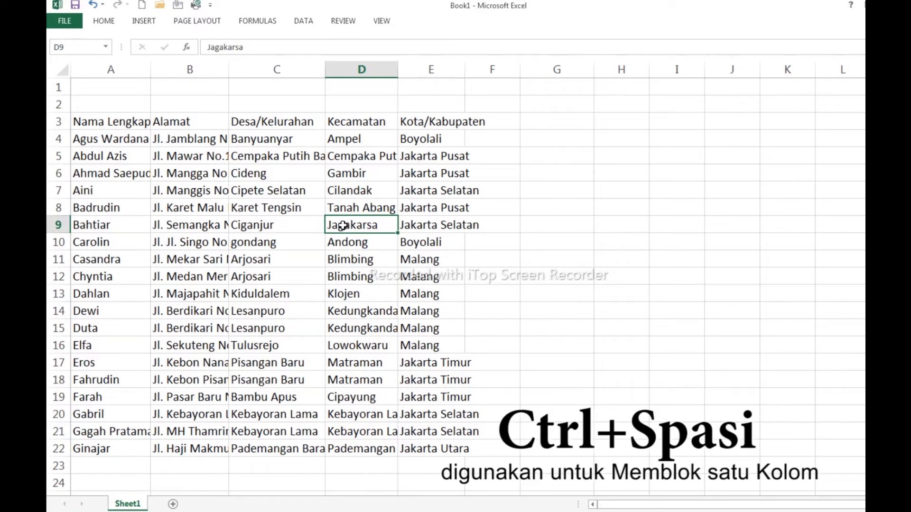
pyautogui.hotkey('ctrl', 'space')
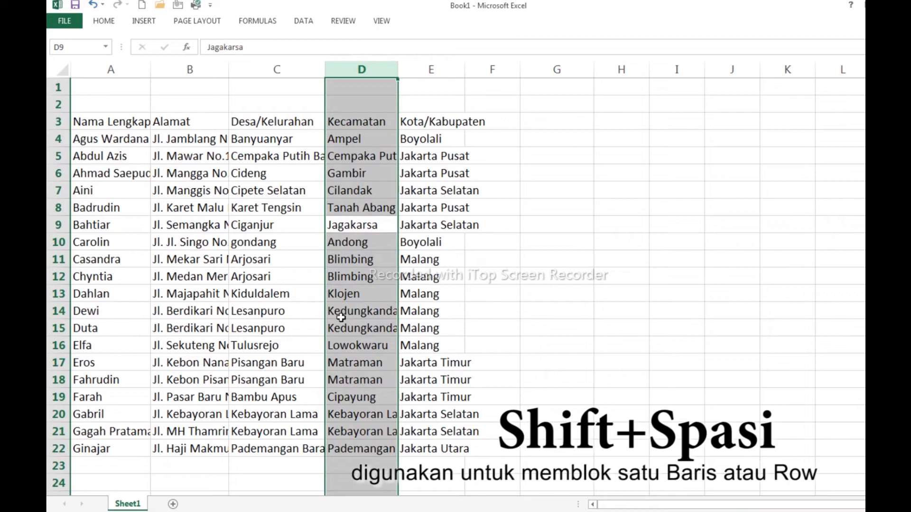
pyautogui.press('Left')
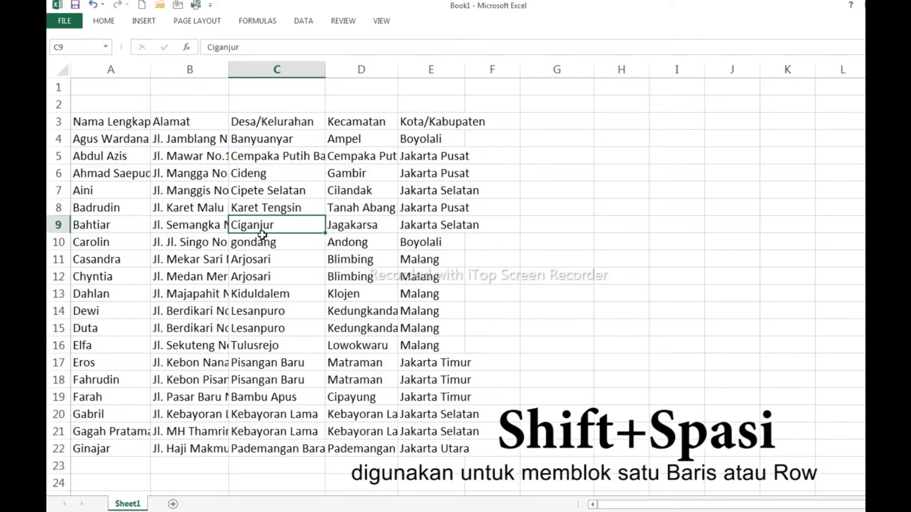
pyautogui.hotkey('shift', 'space')
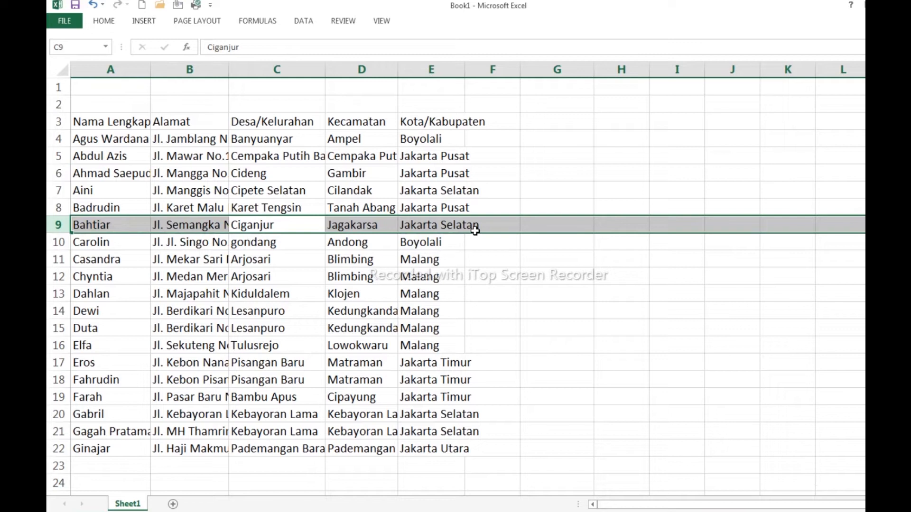
# Insert a blank column at column D, in front of the Kecamatan column.
pyautogui.click(355, 210)
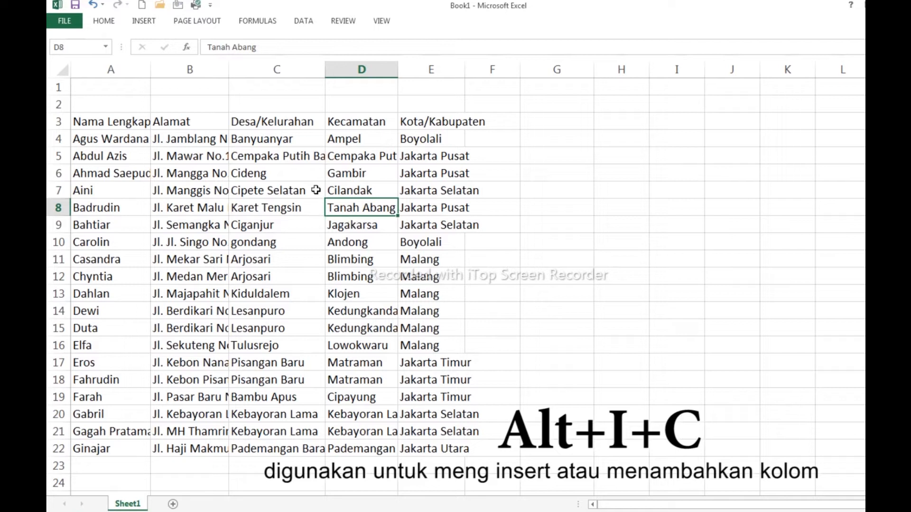
pyautogui.click(404, 223)
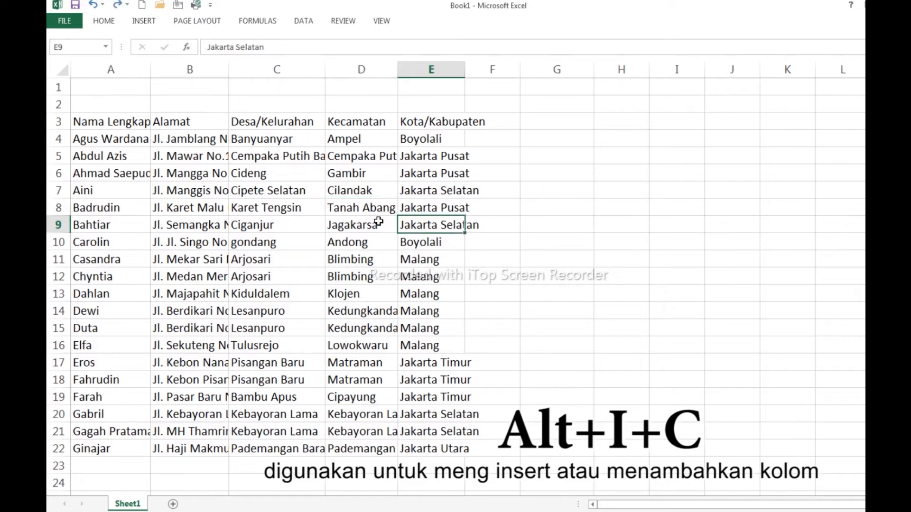
pyautogui.click(345, 158)
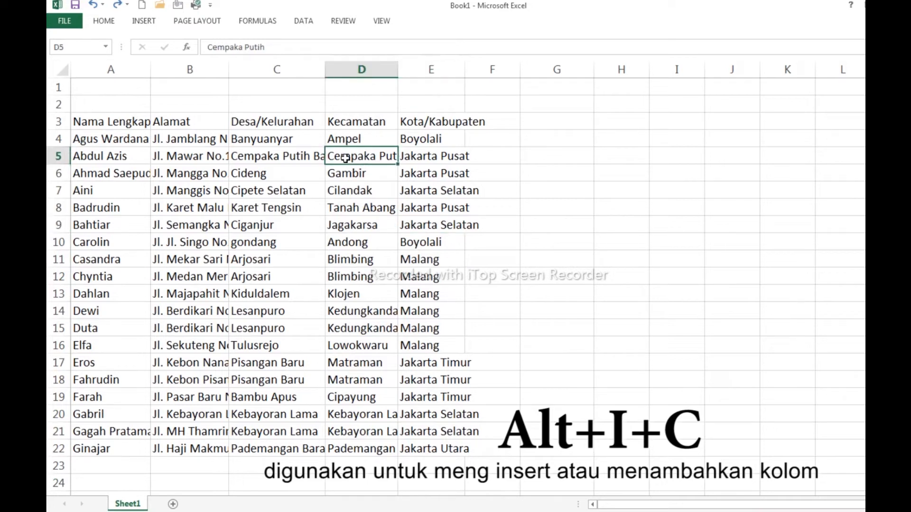
pyautogui.press('alt')
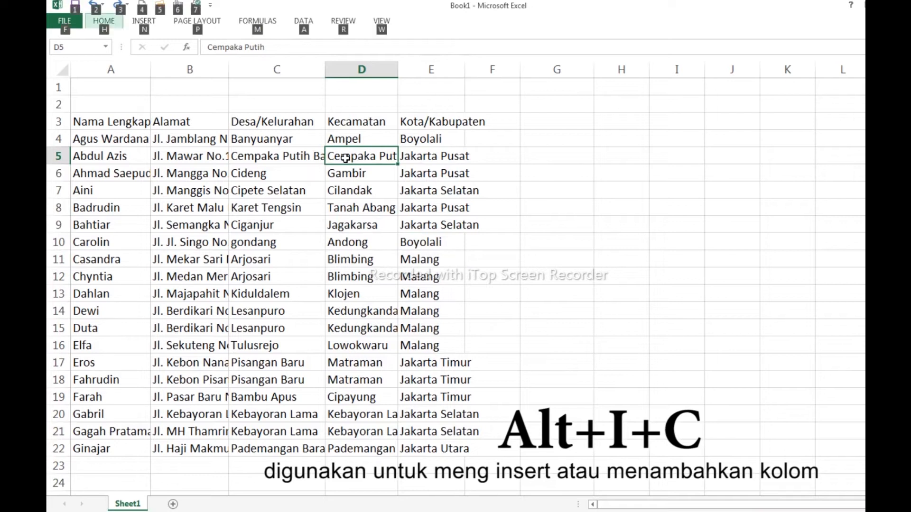
pyautogui.press('i')
pyautogui.press('c')
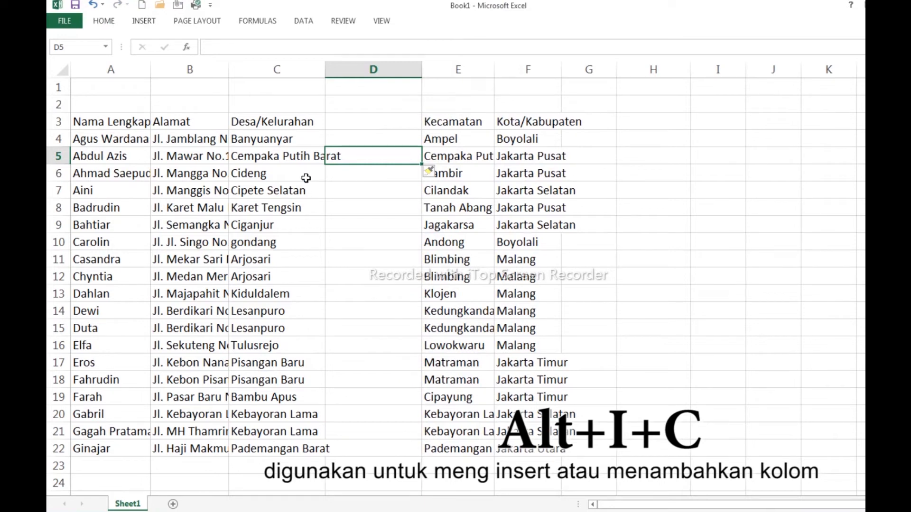
# Insert a blank column at column C, in front of the Desa/Kelurahan column.
pyautogui.click(252, 207)
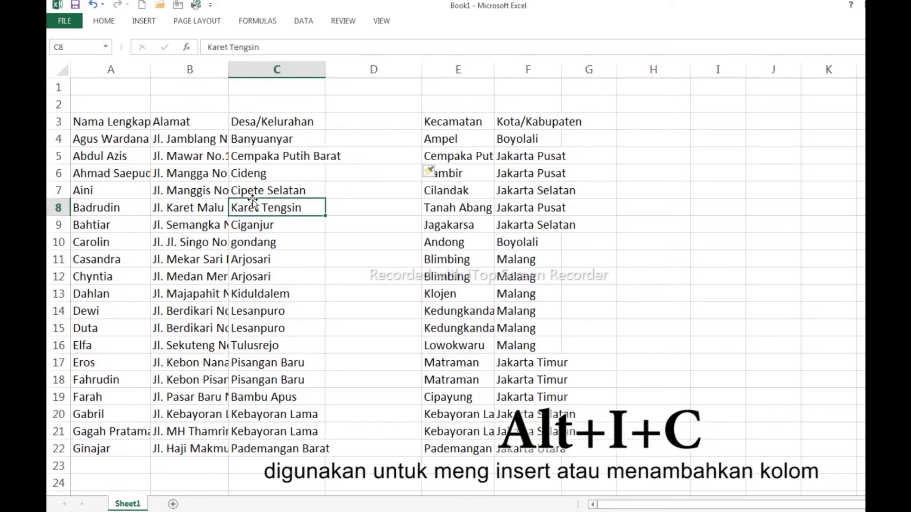
pyautogui.press('alt')
pyautogui.press('i')
pyautogui.press('c')
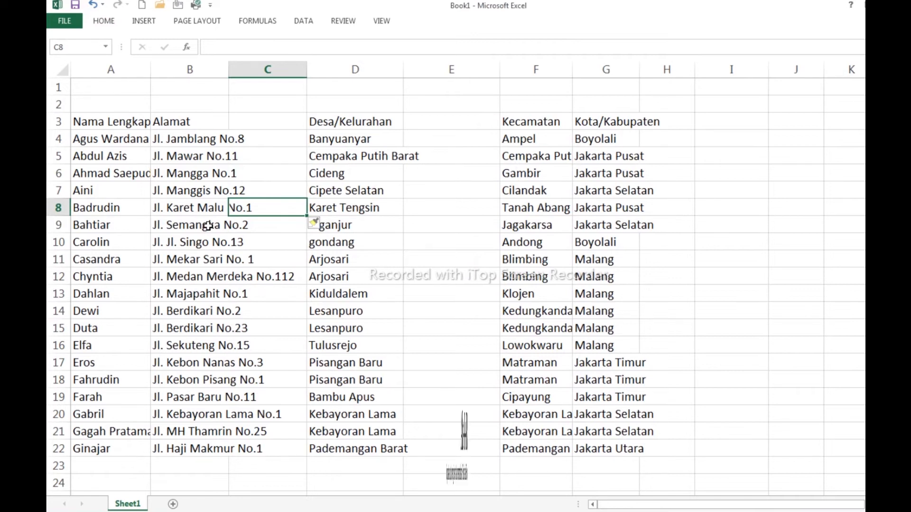
# Insert a blank row at row 6, above the Jl. Mangga No.1 record.
pyautogui.press('Left')
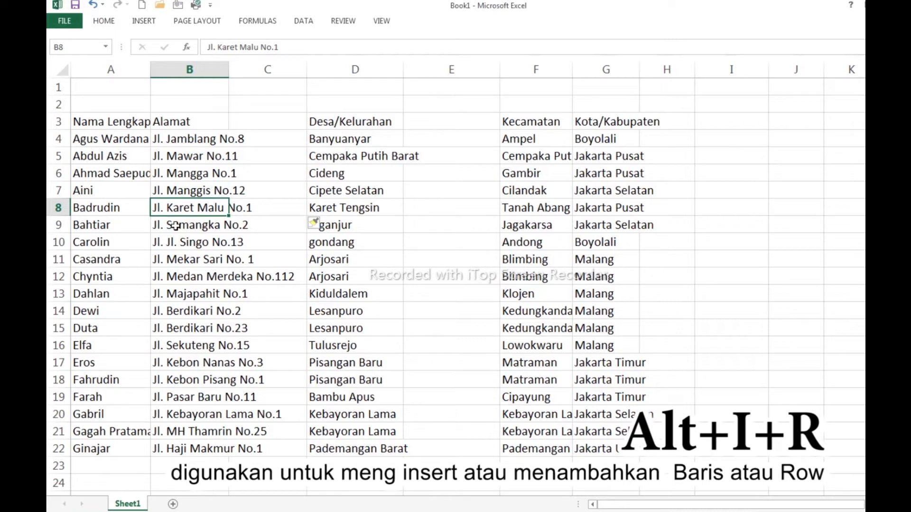
pyautogui.click(190, 172)
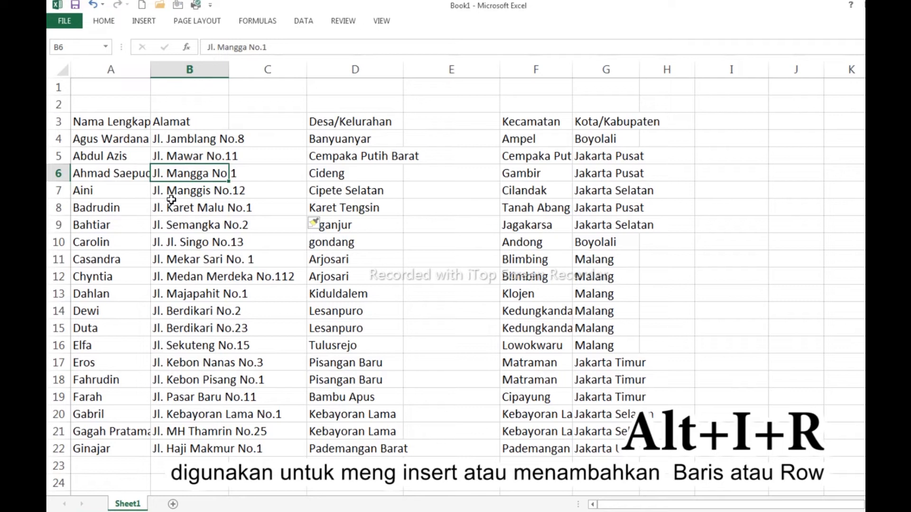
pyautogui.press('alt')
pyautogui.press('i')
pyautogui.press('r')
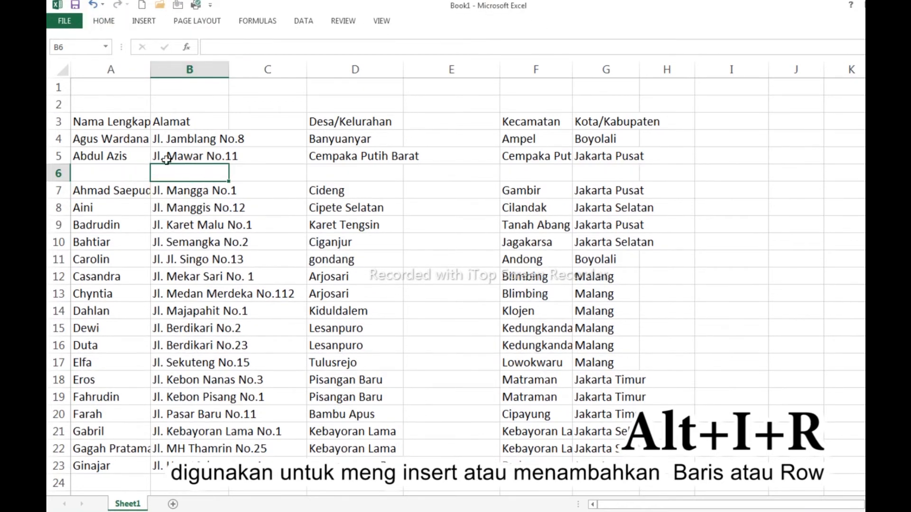
# Insert a blank row at row 9, above the Jl. Karet Malu No.1 record.
pyautogui.click(186, 226)
pyautogui.press('alt')
pyautogui.press('i')
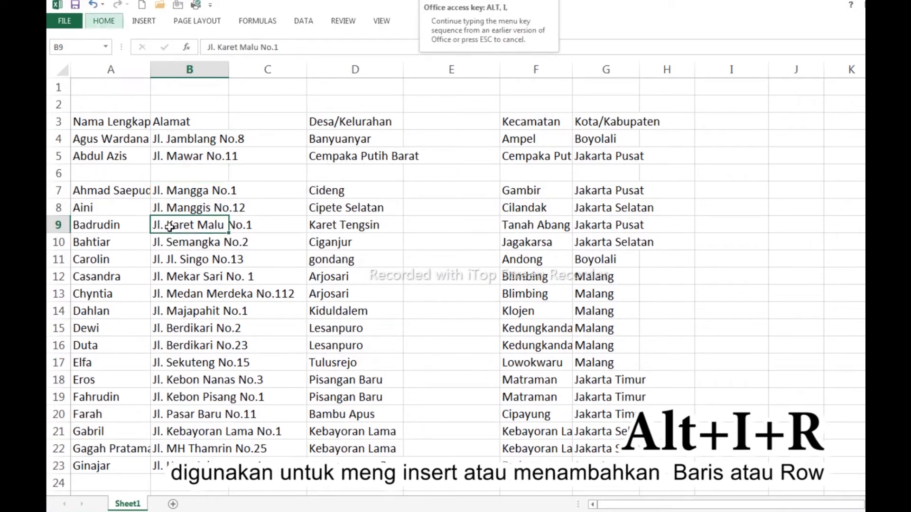
pyautogui.press('r')
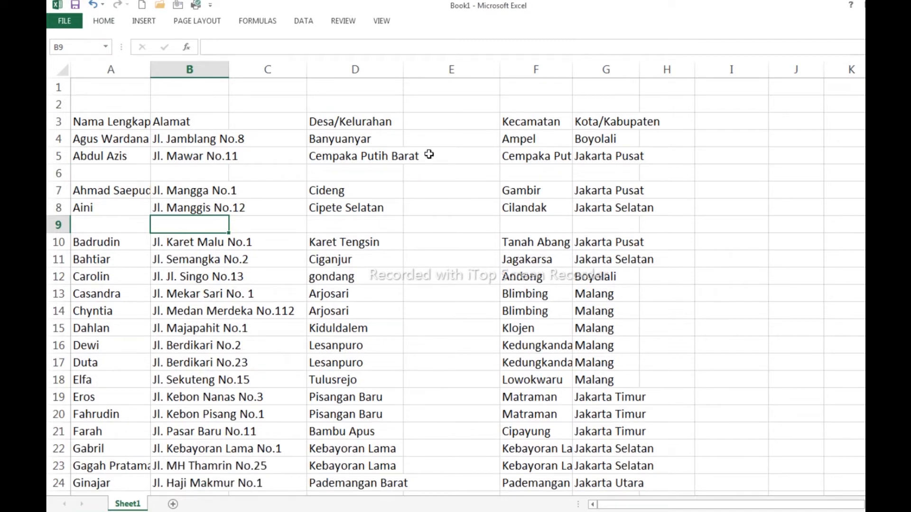
# Delete the blank column C between the Alamat and Desa/Kelurahan columns.
pyautogui.press('Right')
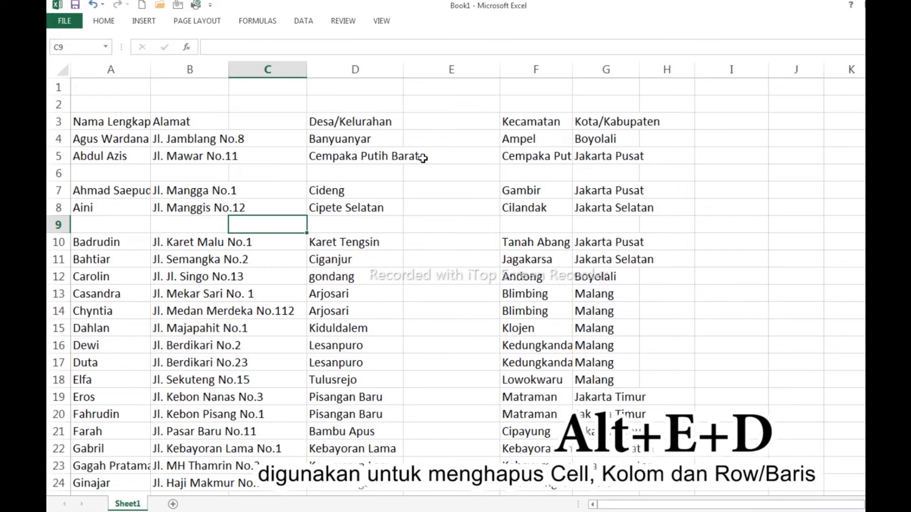
pyautogui.hotkey('ctrl', 'space')
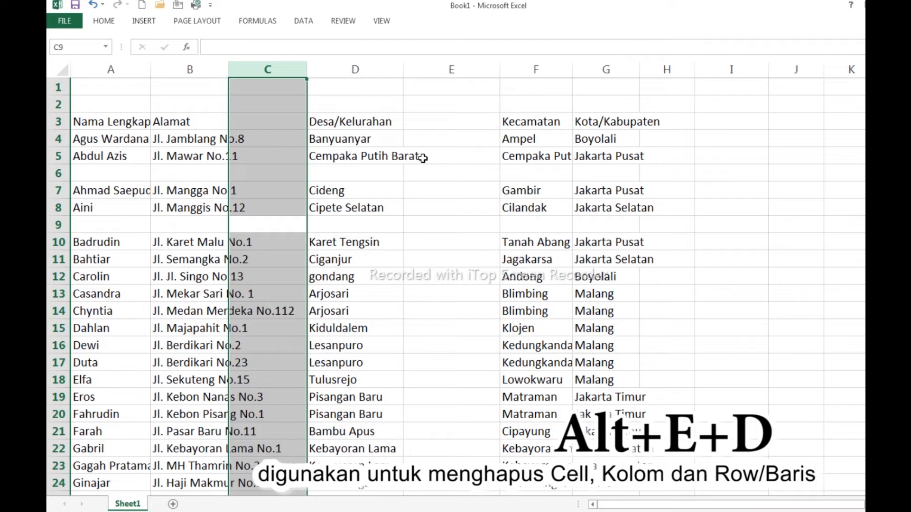
pyautogui.press('alt')
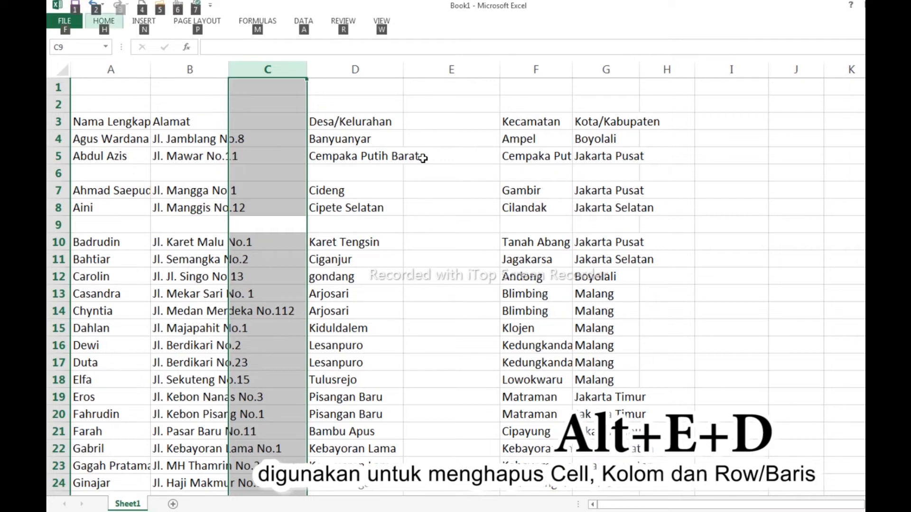
pyautogui.press('e')
pyautogui.press('d')
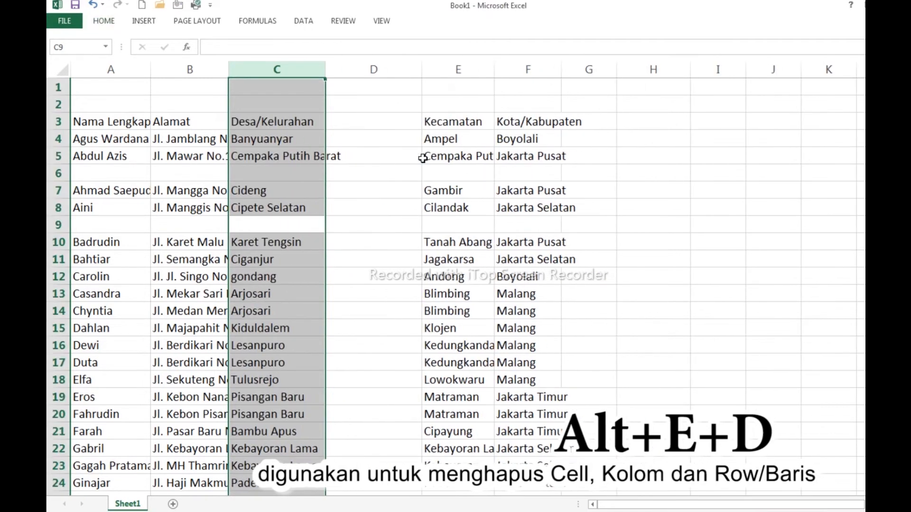
# Delete the blank column D between the Desa/Kelurahan and Kecamatan columns.
pyautogui.press('Right')
pyautogui.hotkey('ctrl', 'space')
pyautogui.hotkey('alt', 'e')
pyautogui.press('d')
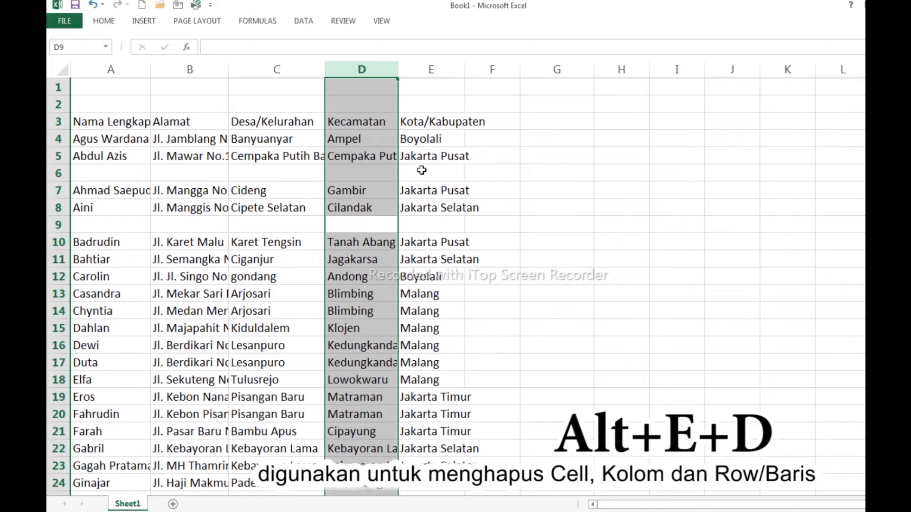
# Select the entire blank row 9 and delete it.
pyautogui.press('Down')
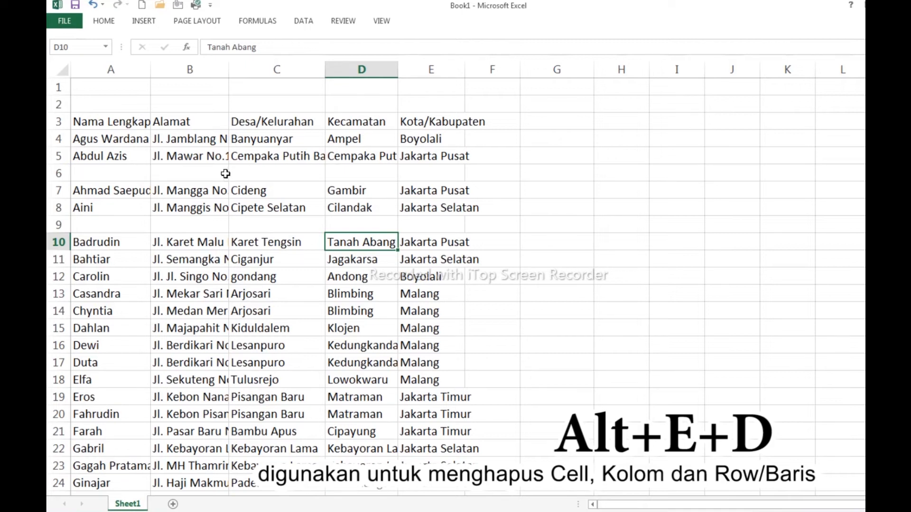
pyautogui.press('Up')
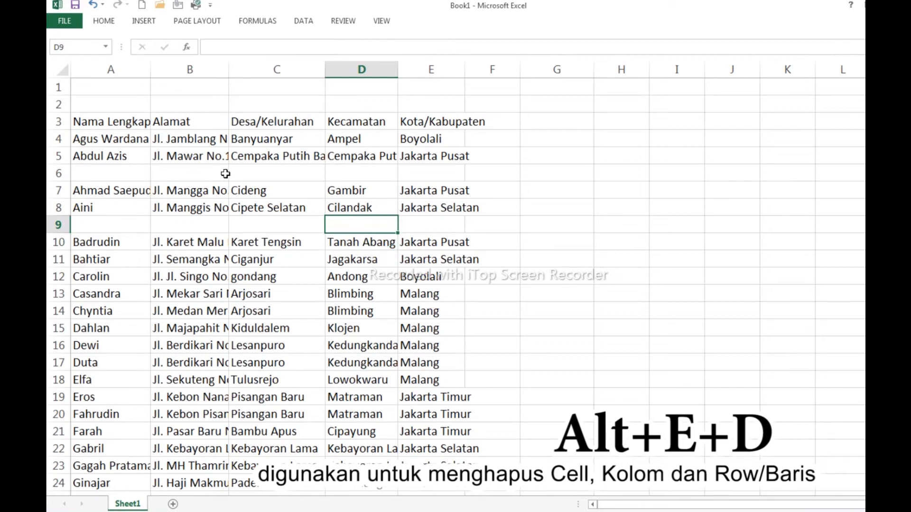
pyautogui.hotkey('shift', 'space')
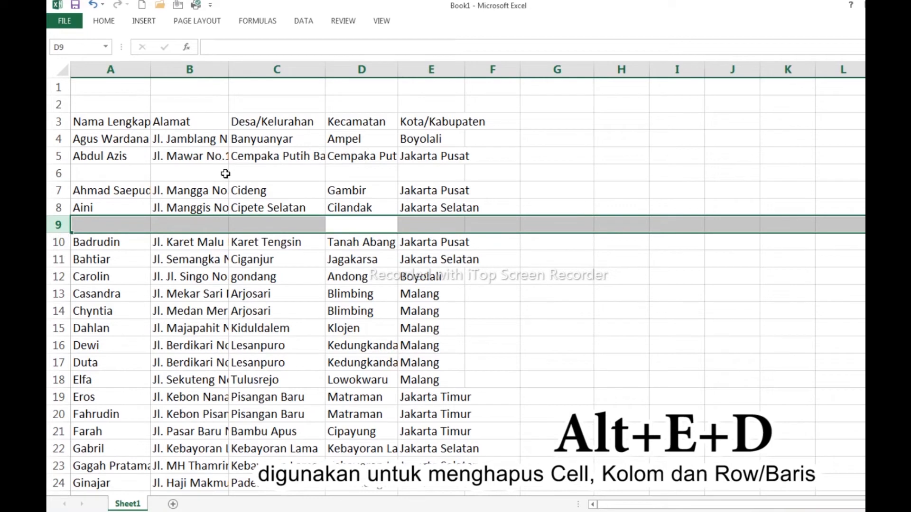
pyautogui.press('alt')
pyautogui.press('d')
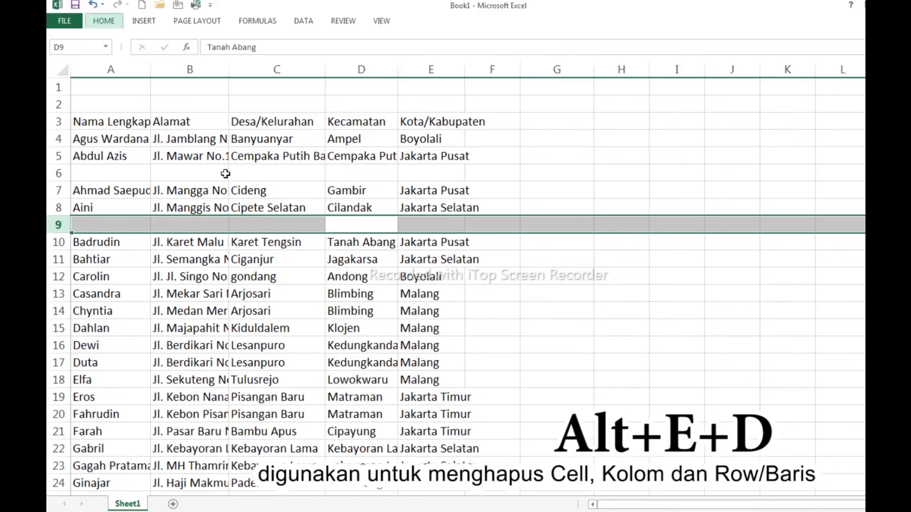
# Select the entire blank row 6 and delete it.
pyautogui.press('Up')
pyautogui.press('Up')
pyautogui.press('Up')
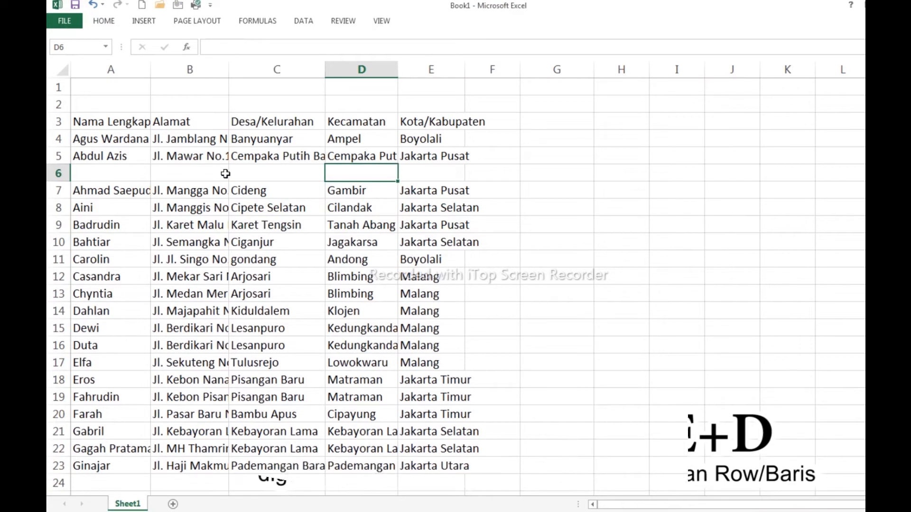
pyautogui.hotkey('shift', 'space')
pyautogui.press('alt')
pyautogui.press('e')
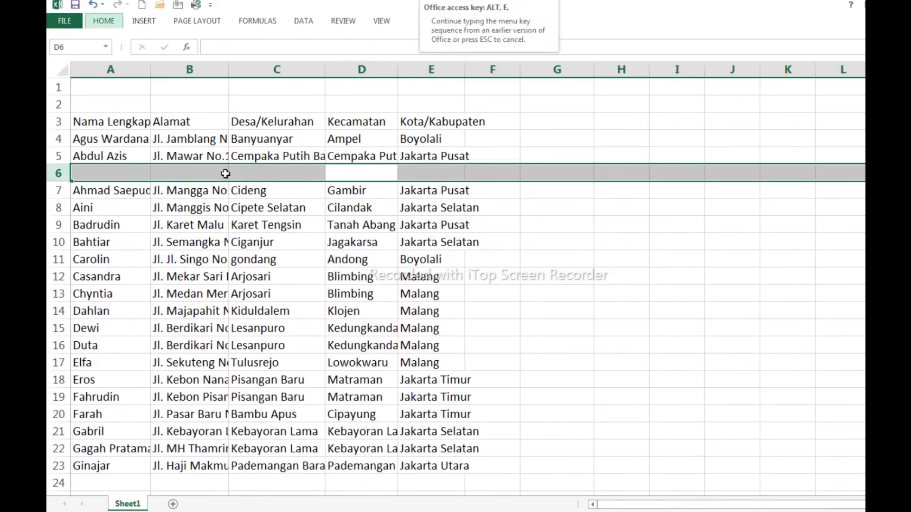
pyautogui.press('d')
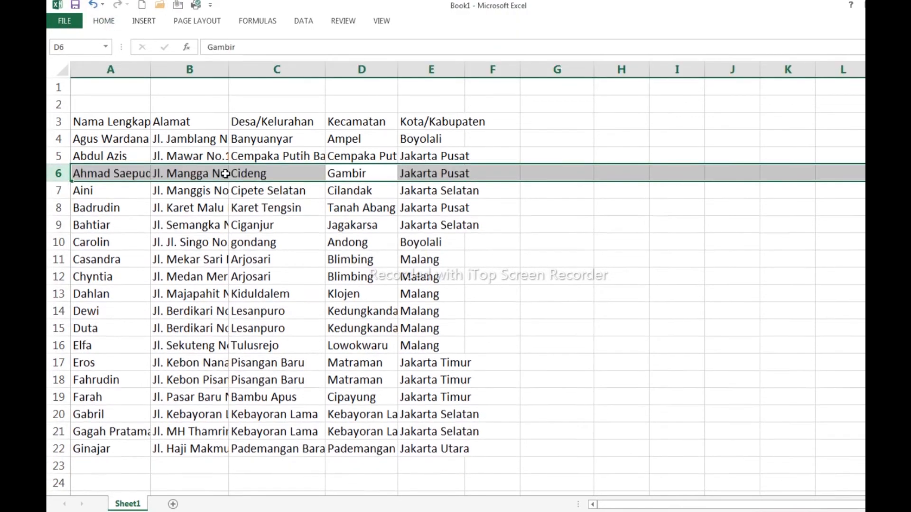
# Fit the widths of columns A to E to their contents, one column at a time.
pyautogui.click(238, 209)
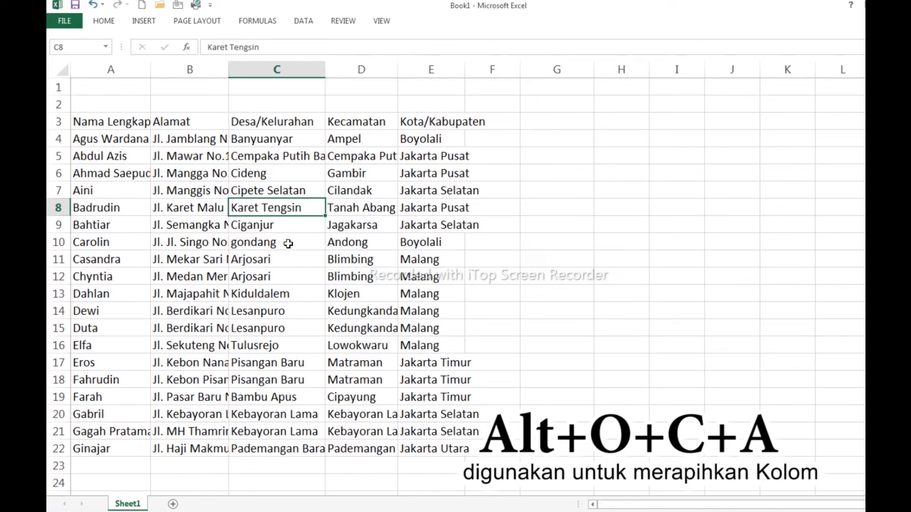
pyautogui.click(132, 125)
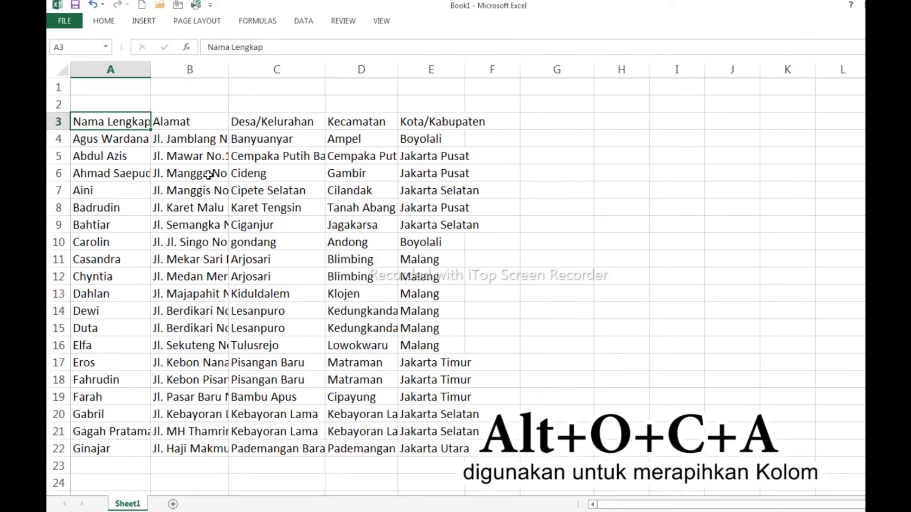
pyautogui.doubleClick(150, 66)
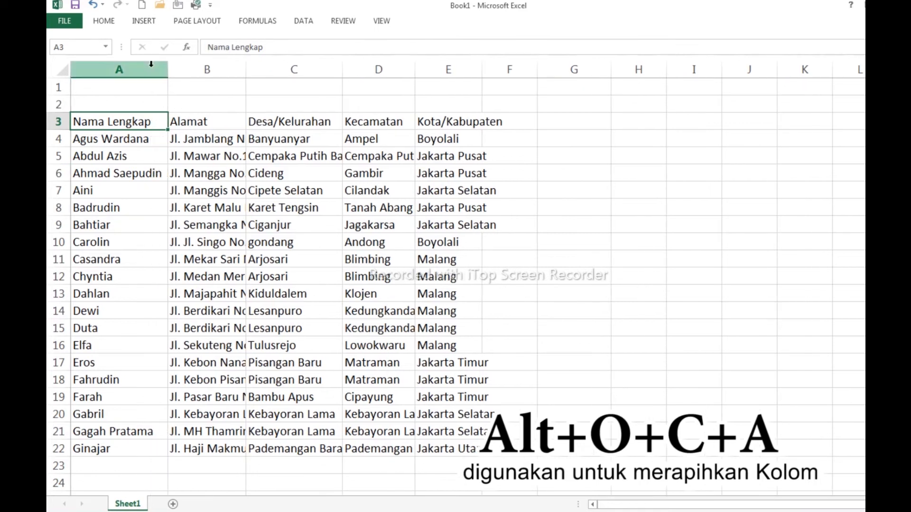
pyautogui.doubleClick(246, 67)
pyautogui.doubleClick(414, 66)
pyautogui.doubleClick(508, 68)
pyautogui.doubleClick(597, 67)
# Undo the width changes of columns A to E.
pyautogui.hotkey('ctrl', 'z')
pyautogui.hotkey('ctrl', 'z')
pyautogui.hotkey('ctrl', 'z')
pyautogui.hotkey('ctrl', 'z')
pyautogui.hotkey('ctrl', 'z')
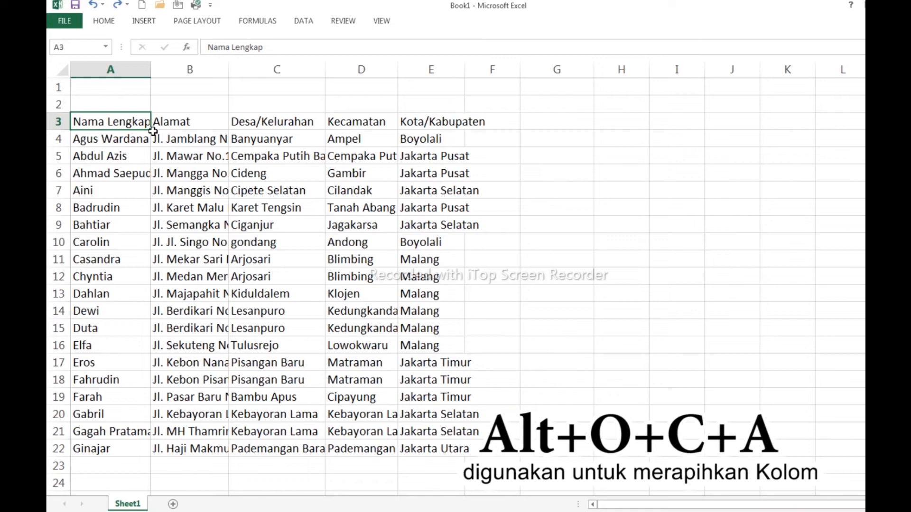
# Select the data range A3:E22 and AutoFit all its column widths at once.
pyautogui.hotkey('ctrl', 'shift', 'Down')
pyautogui.hotkey('ctrl', 'shift', 'Right')
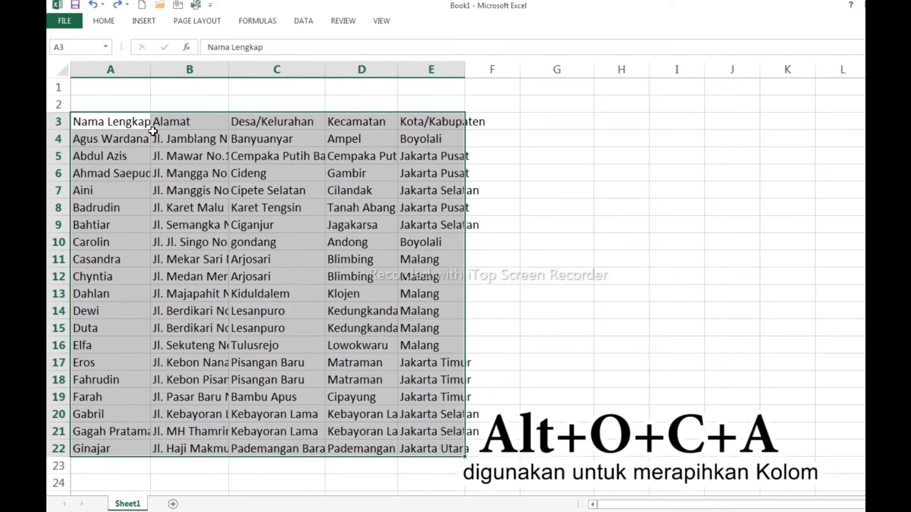
pyautogui.press('alt')
pyautogui.press('o')
pyautogui.press('c')
pyautogui.press('a')
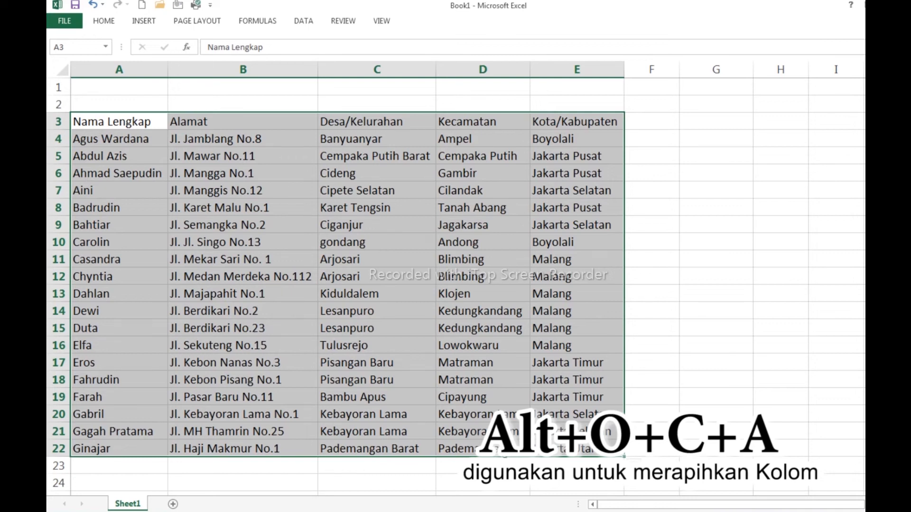
pyautogui.click(349, 325)
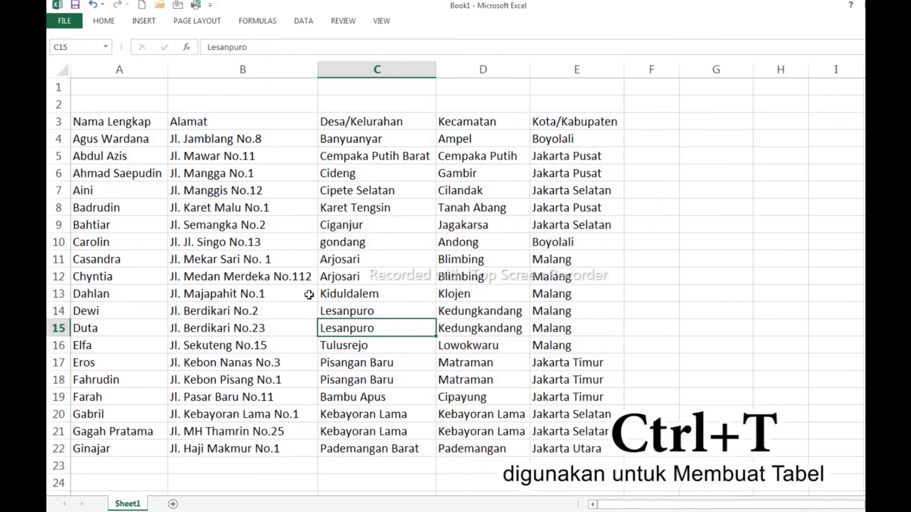
pyautogui.press('Left')
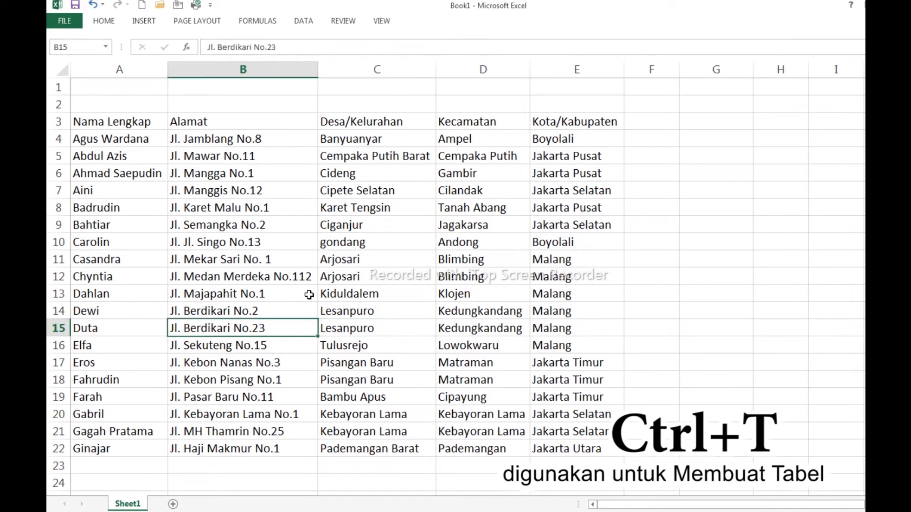
pyautogui.press('Up')
pyautogui.press('Up')
pyautogui.press('Up')
pyautogui.press('Up')
pyautogui.press('Up')
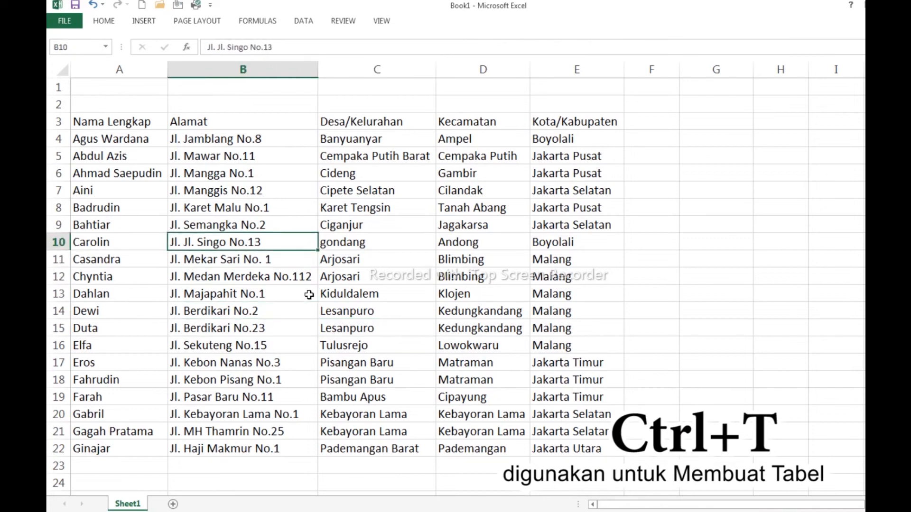
# Convert the data range A3:E22 into a table, with the first row used as its headers.
pyautogui.click(130, 124)
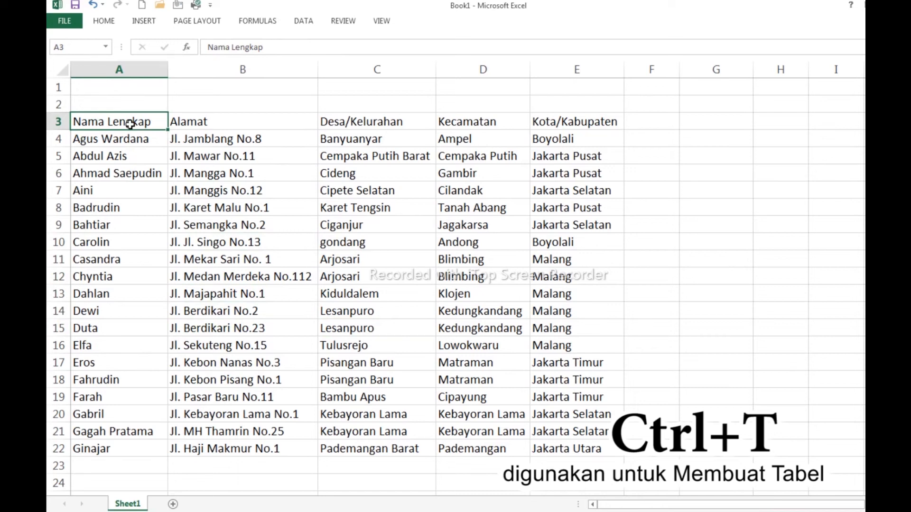
pyautogui.hotkey('ctrl', 't')
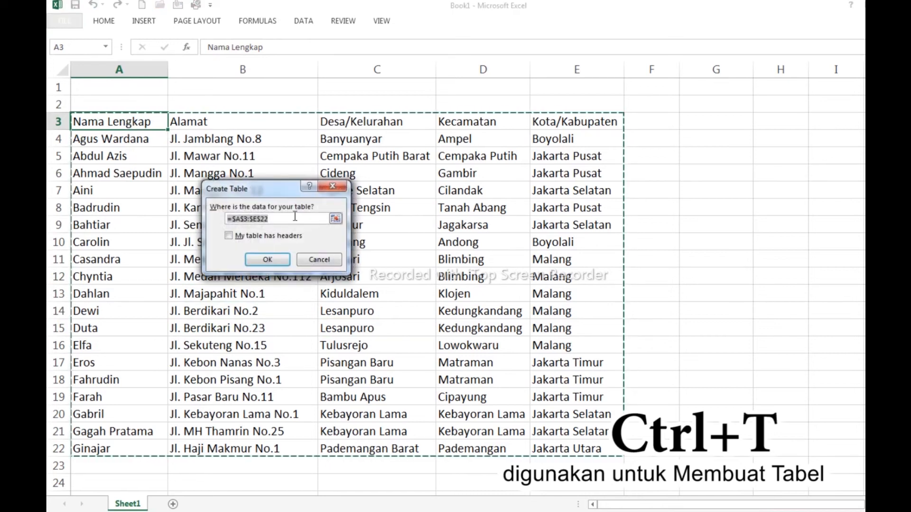
pyautogui.click(228, 235)
pyautogui.click(229, 236)
pyautogui.click(229, 236)
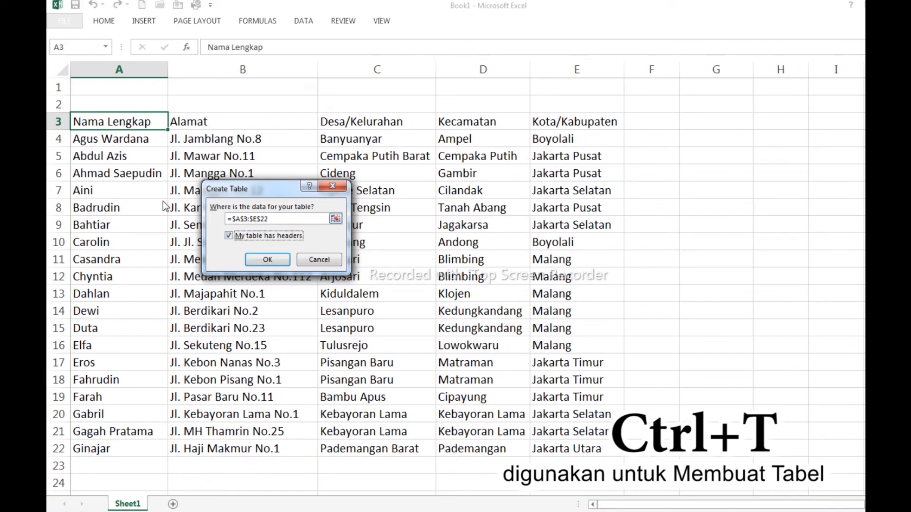
pyautogui.press('Return')
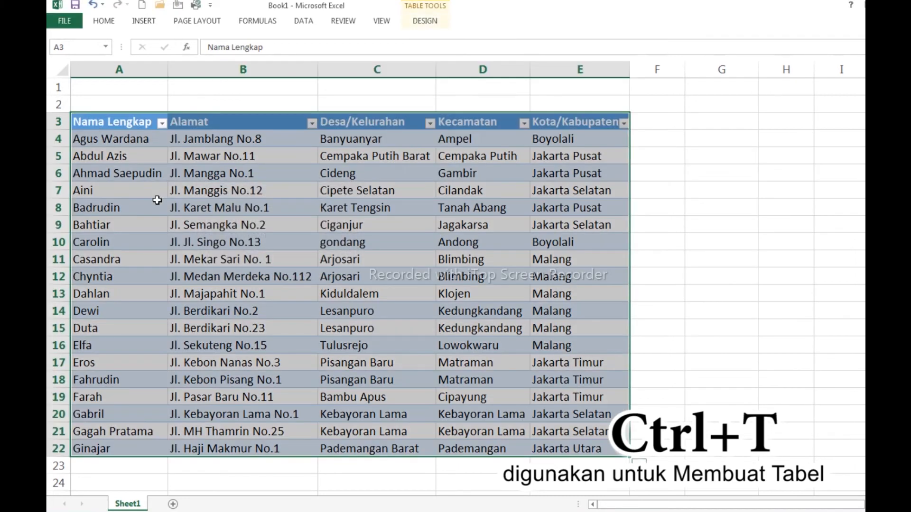
# Create a PivotTable on a new worksheet from the address table.
pyautogui.click(236, 191)
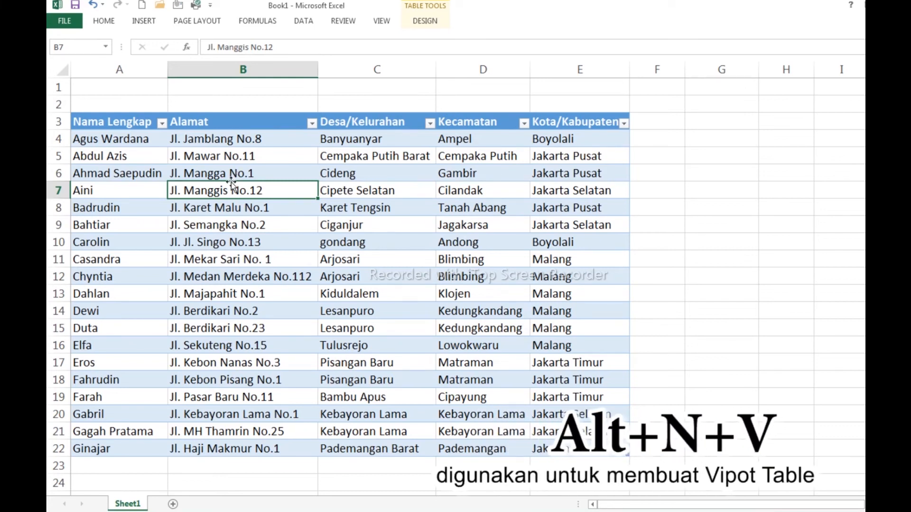
pyautogui.click(445, 195)
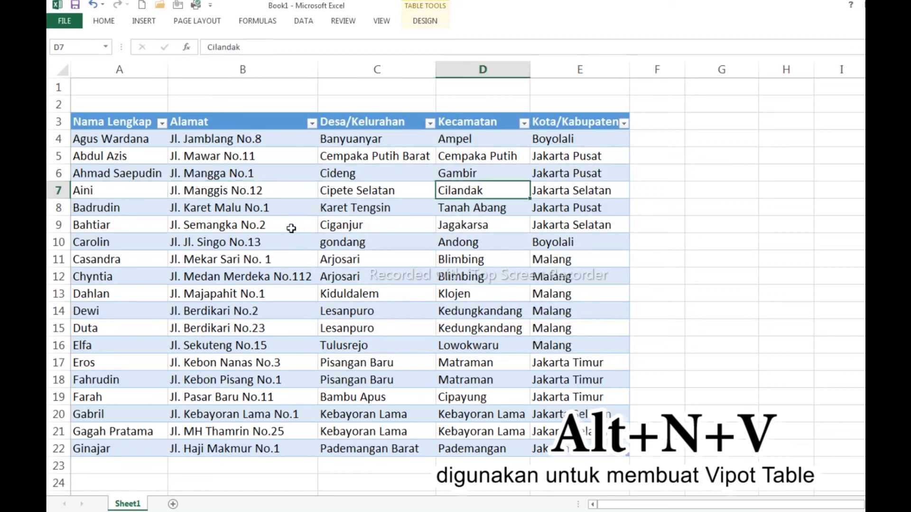
pyautogui.press('alt')
pyautogui.press('n')
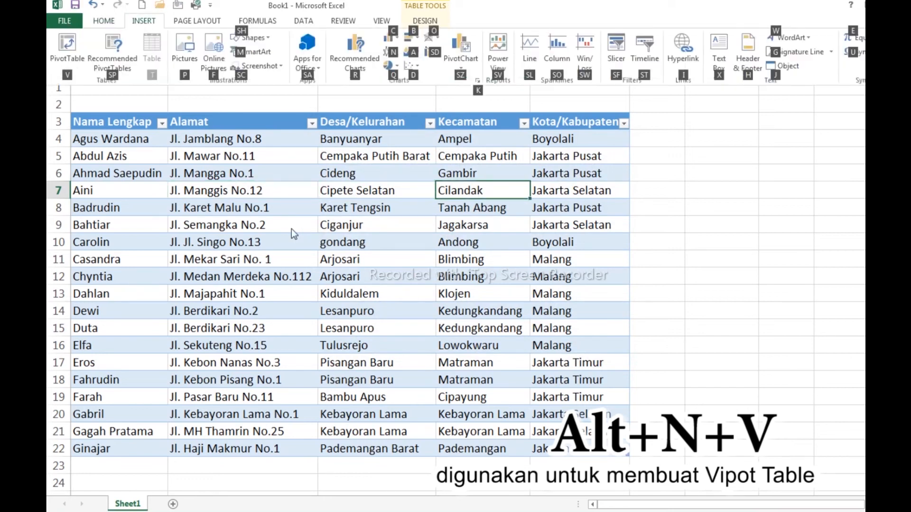
pyautogui.press('v')
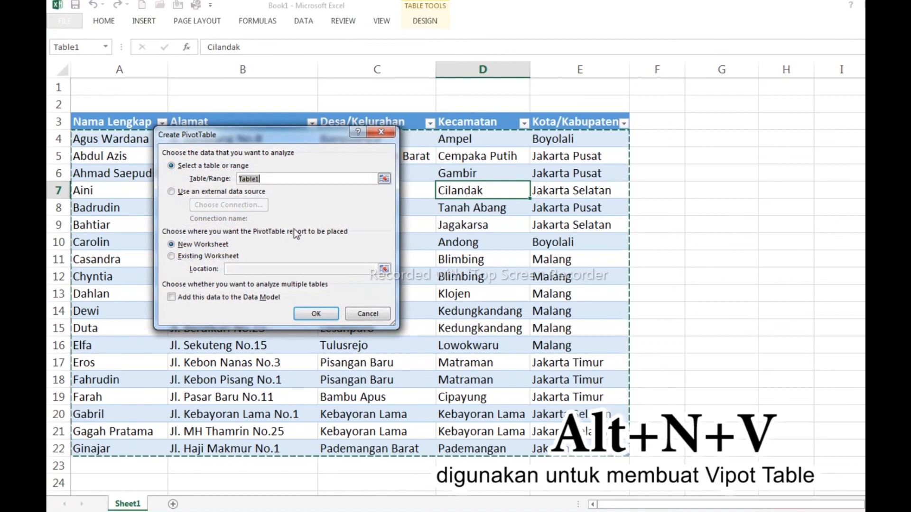
pyautogui.press('Return')
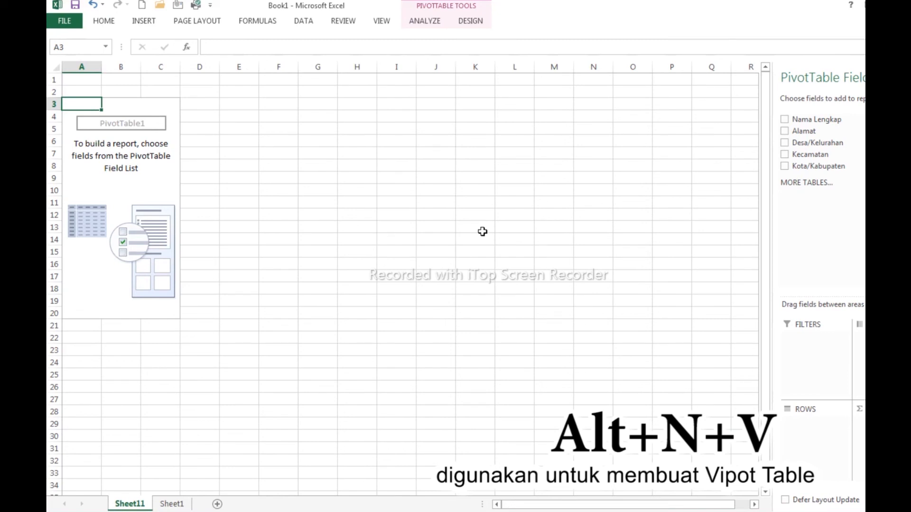
# Delete the new PivotTable worksheet and confirm its removal.
pyautogui.press('alt')
pyautogui.press('e')
pyautogui.press('l')
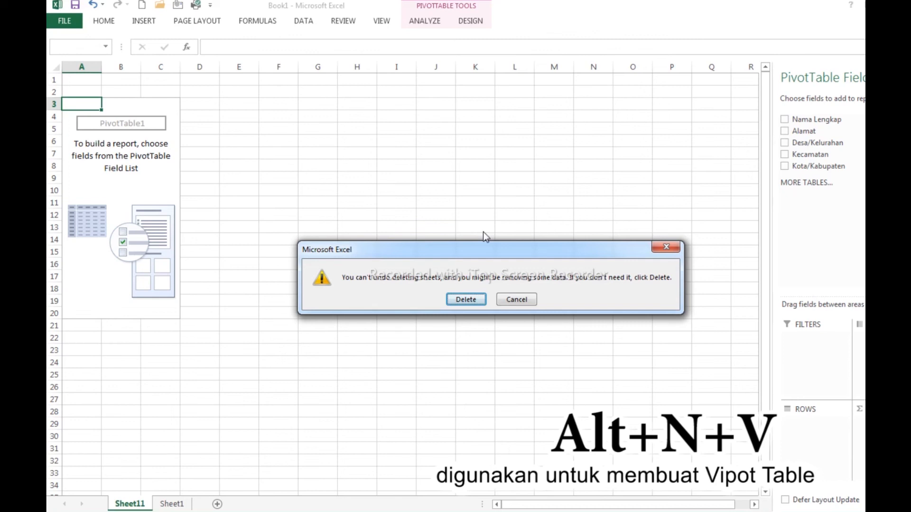
pyautogui.press('Return')
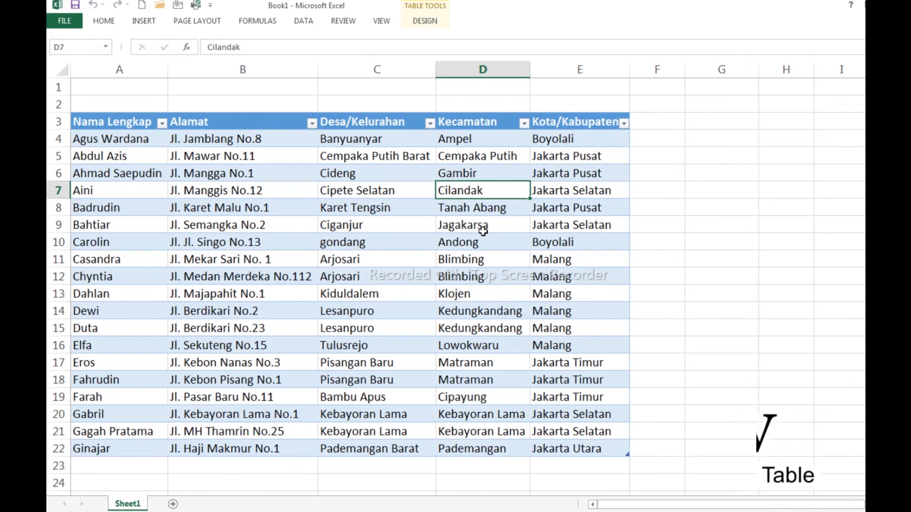
# Turn the filter of the address table off and back on.
pyautogui.hotkey('ctrl', 'shift', 'l')
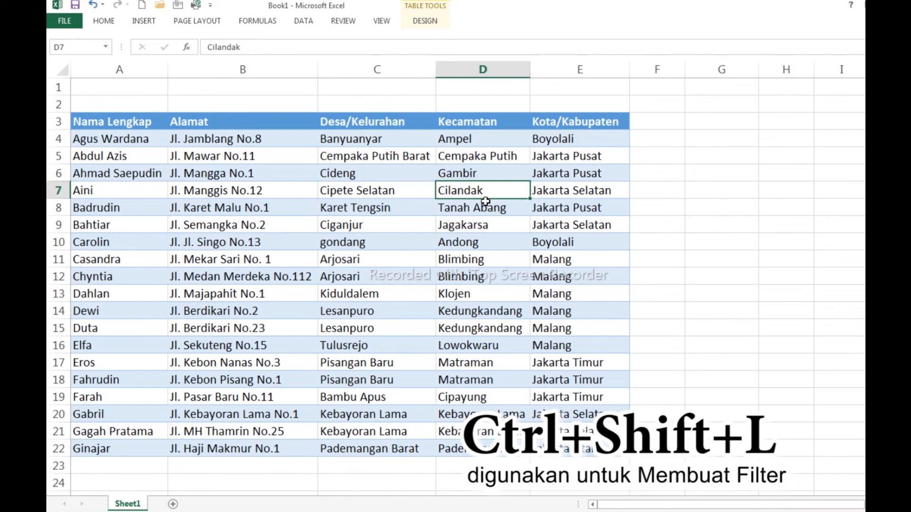
pyautogui.hotkey('ctrl', 'shift', 'l')
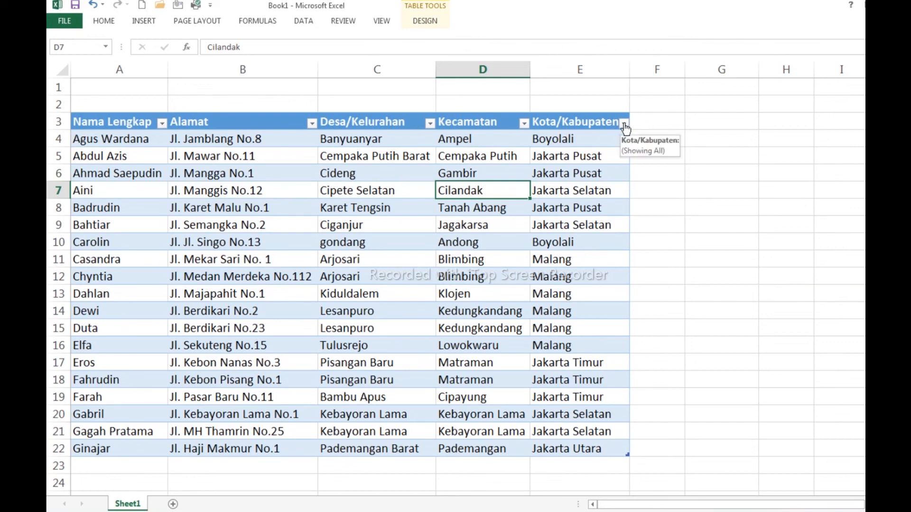
# View the filter options of the Kota/Kabupaten column header and close them without applying anything.
pyautogui.click(589, 121)
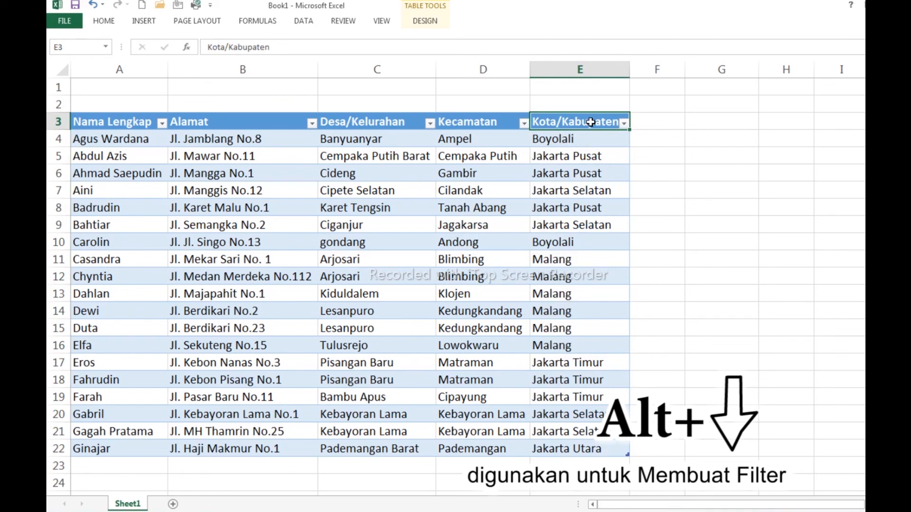
pyautogui.hotkey('alt', 'Down')
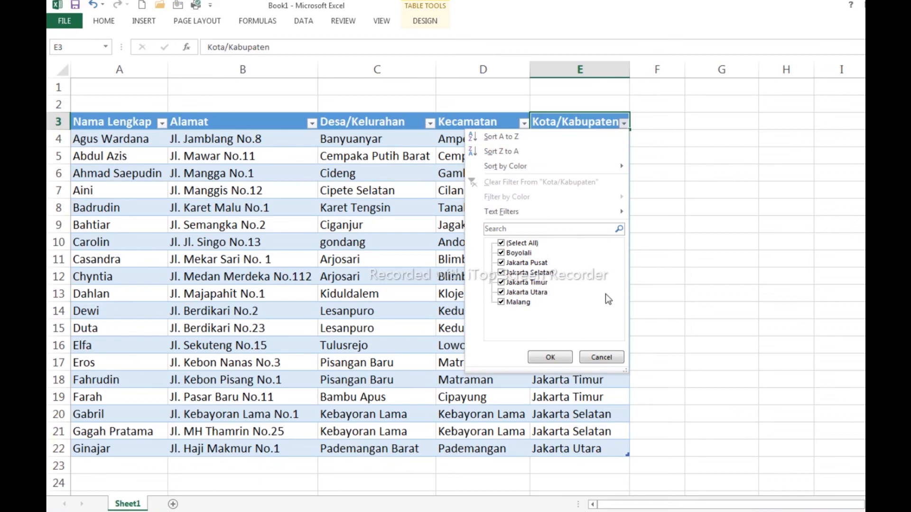
pyautogui.press('Escape')
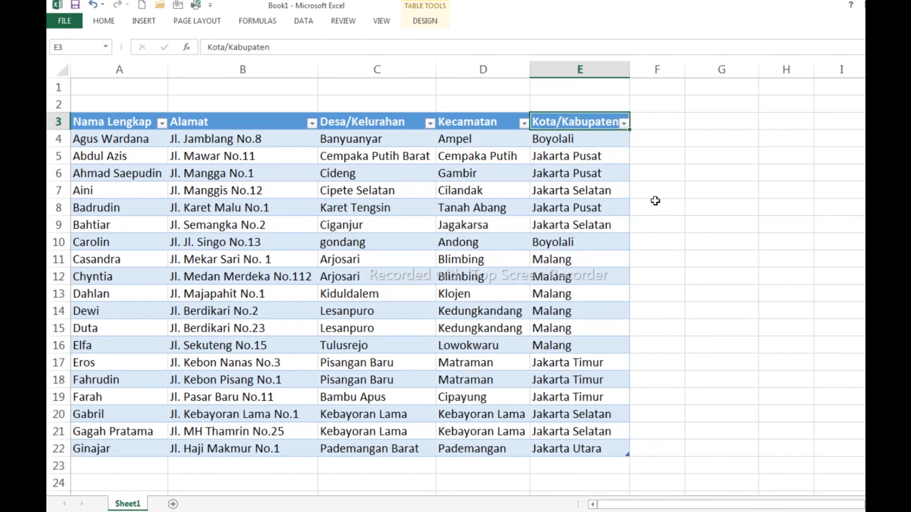
# Reopen the Kota/Kabupaten filter options and place the cursor in the filter's search box.
pyautogui.hotkey('alt', 'Down')
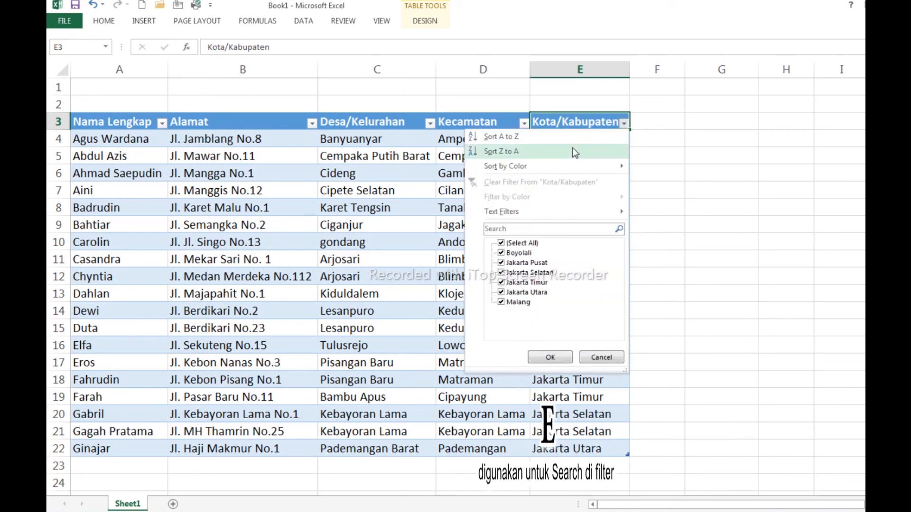
pyautogui.press('e')
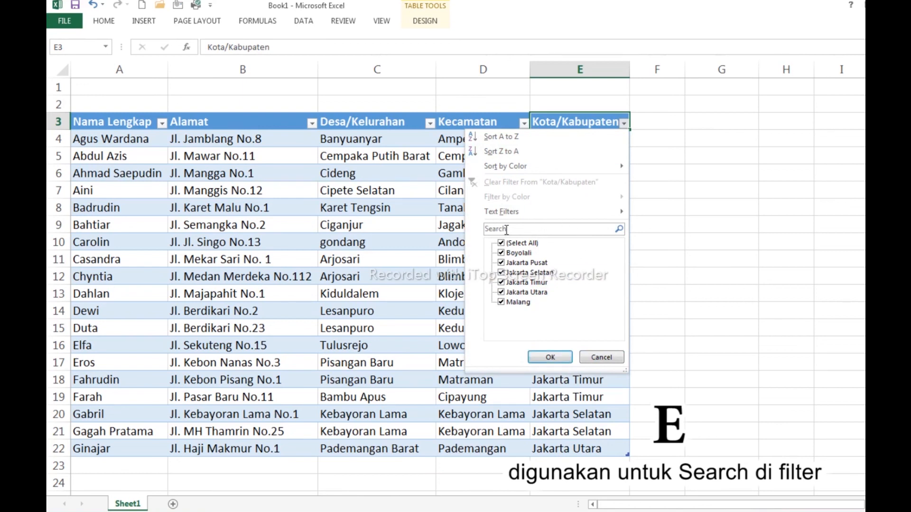
pyautogui.click(507, 230)
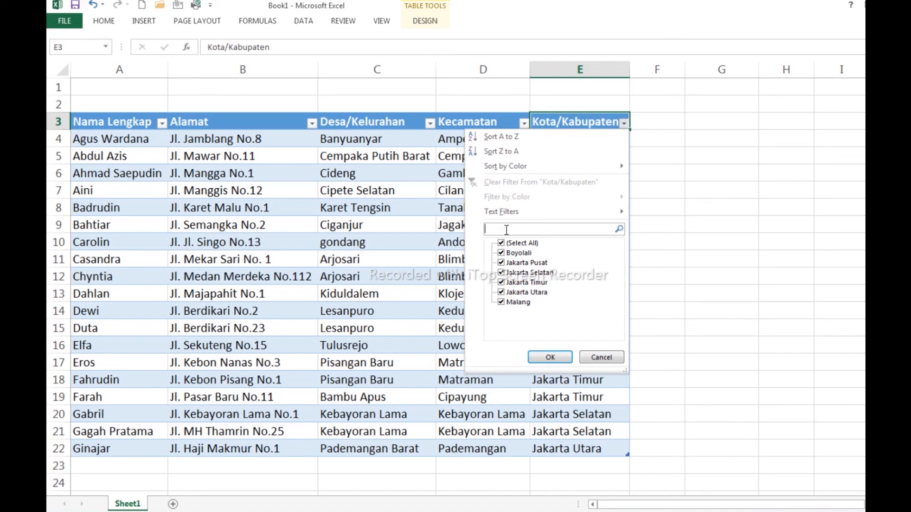
# Uncheck Boyolali, Jakarta Pusat, Jakarta Selatan, Jakarta Timur and Jakarta Utara in the filter's value list, leaving only Malang checked.
pyautogui.press('Tab')
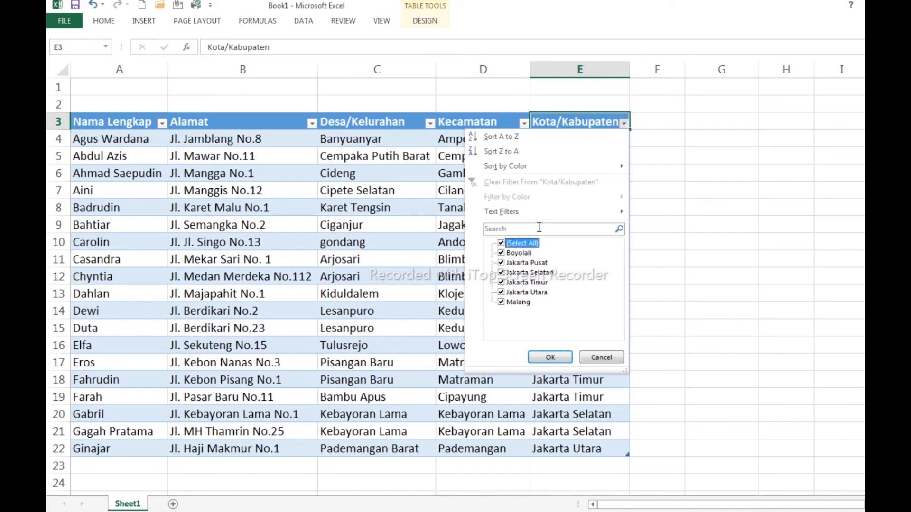
pyautogui.press('Down')
pyautogui.press('Down')
pyautogui.press('Down')
pyautogui.press('Down')
pyautogui.press('Down')
pyautogui.press('Down')
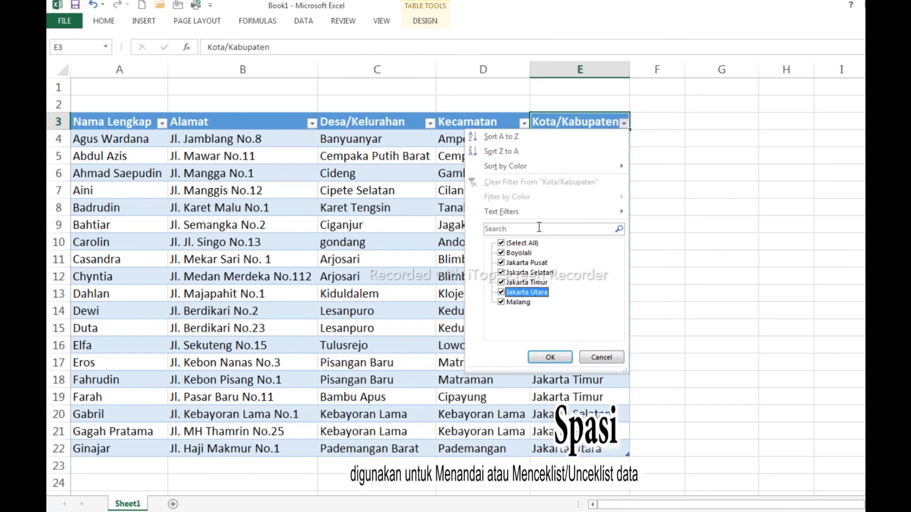
pyautogui.press('Up')
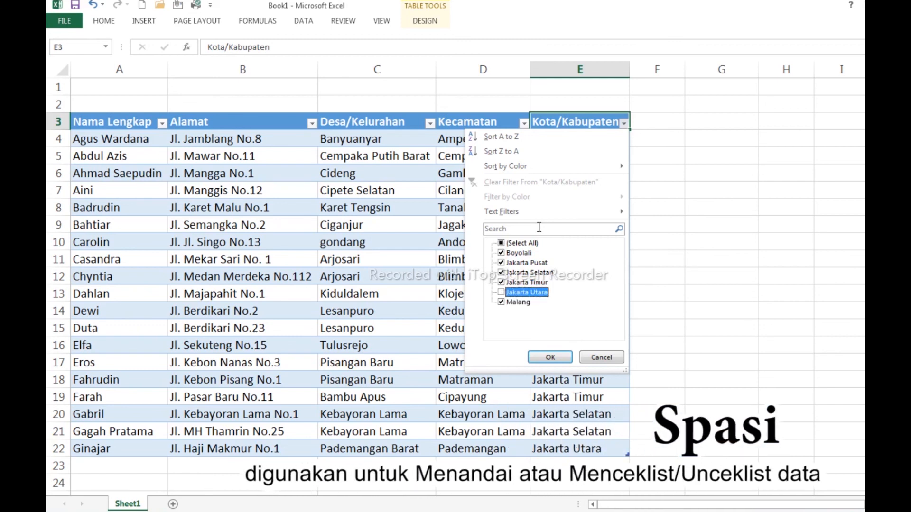
pyautogui.press('Up')
pyautogui.press('space')
pyautogui.press('Up')
pyautogui.press('space')
pyautogui.press('Down')
pyautogui.press('Up')
pyautogui.press('Up')
pyautogui.press('Up')
pyautogui.press('space')
pyautogui.press('Down')
pyautogui.press('Down')
pyautogui.press('Down')
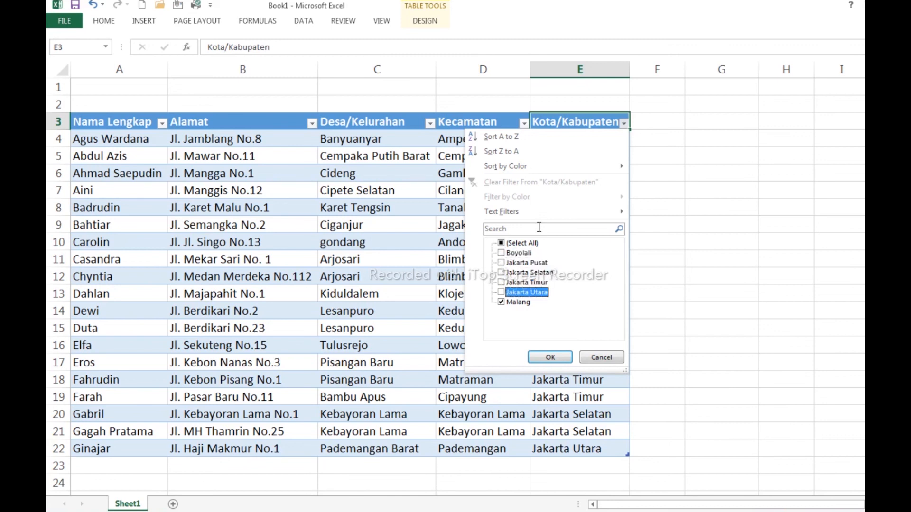
# Recheck Jakarta Utara, Jakarta Timur, Jakarta Selatan and Jakarta Pusat in the filter's value list.
pyautogui.press('space')
pyautogui.press('Up')
pyautogui.press('space')
pyautogui.press('Up')
pyautogui.press('space')
pyautogui.press('Up')
pyautogui.press('space')
pyautogui.press('Up')
pyautogui.press('space')
pyautogui.press('Down')
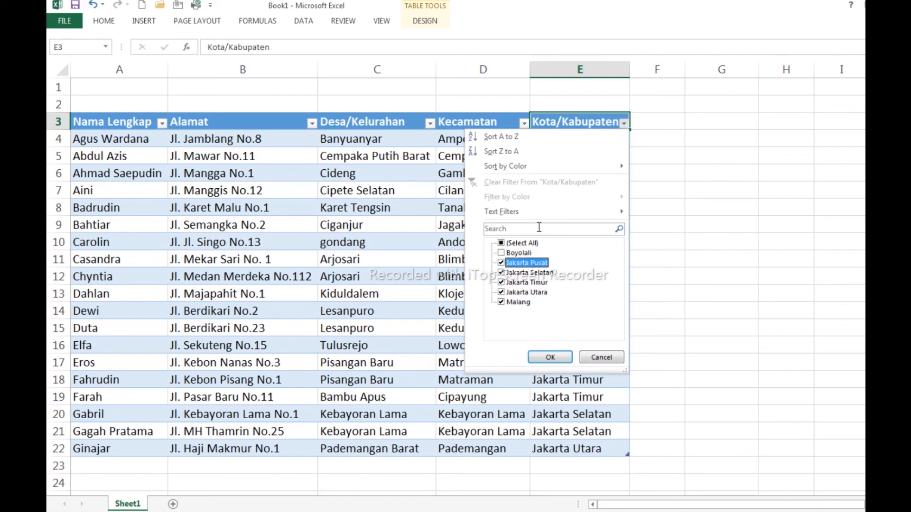
# Uncheck Jakarta Pusat, Jakarta Selatan and Jakarta Timur, and apply the filter for Jakarta Utara and Malang.
pyautogui.press('space')
pyautogui.press('Down')
pyautogui.press('space')
pyautogui.press('Down')
pyautogui.press('space')
pyautogui.press('Down')
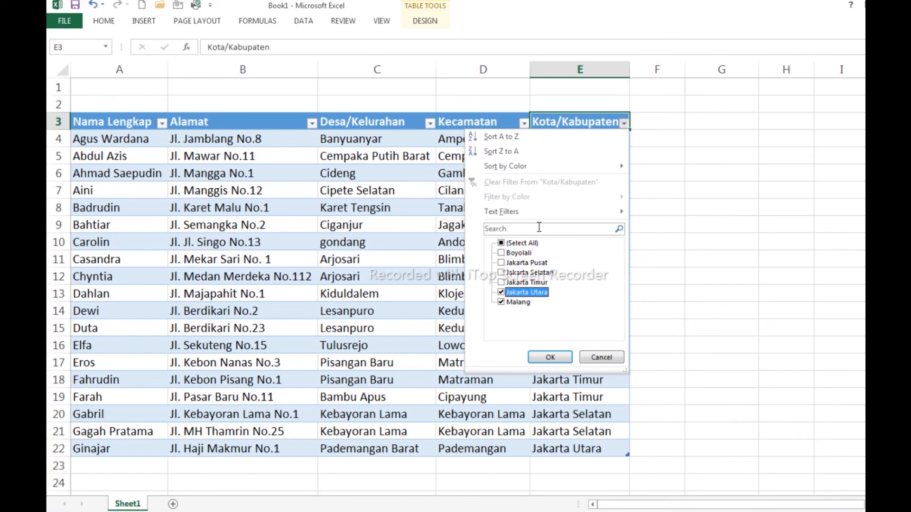
pyautogui.press('Return')
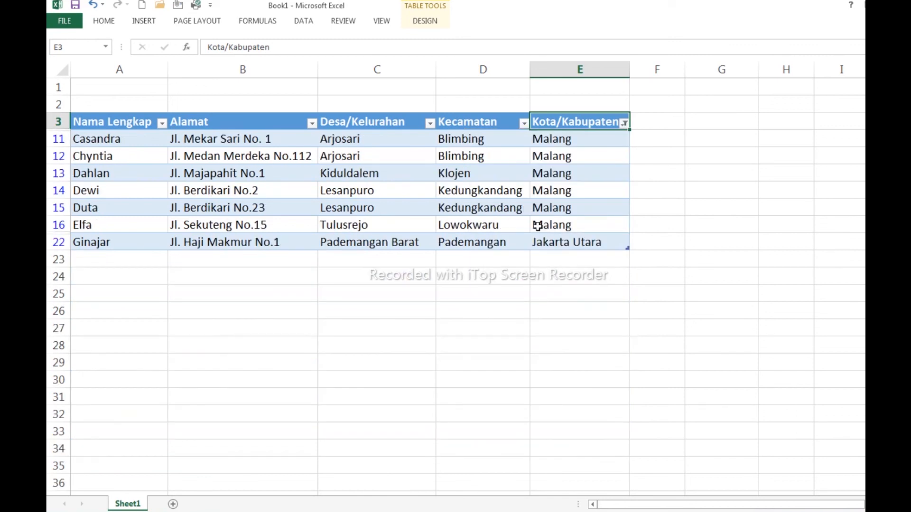
# Reopen the Kota/Kabupaten filter options and move to the Select All entry of the value list.
pyautogui.press('Left')
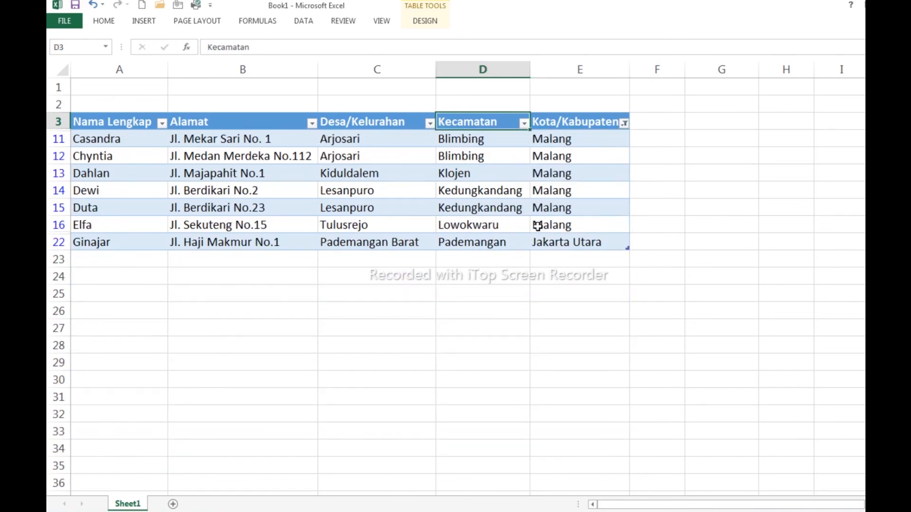
pyautogui.press('Right')
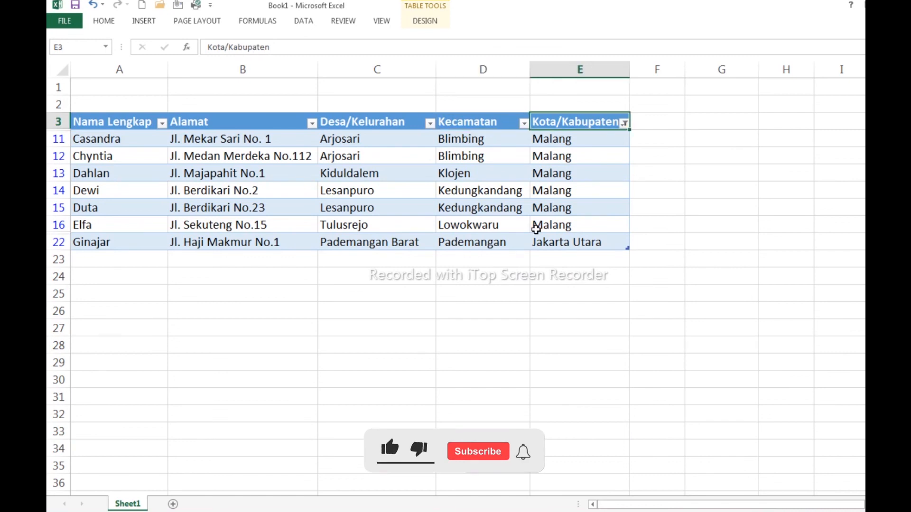
pyautogui.hotkey('alt', 'Down')
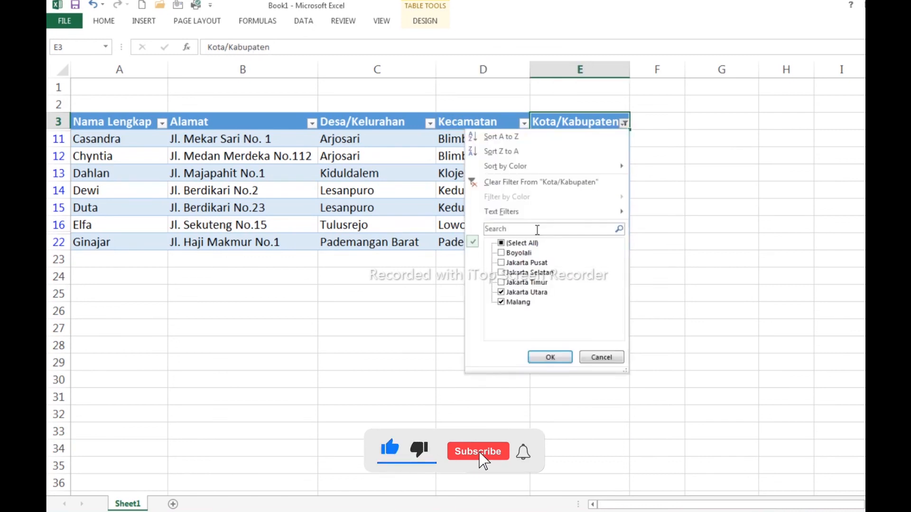
pyautogui.press('Down')
pyautogui.press('Down')
pyautogui.press('Down')
pyautogui.press('Down')
pyautogui.press('Down')
pyautogui.press('Down')
pyautogui.press('Down')
pyautogui.press('Down')
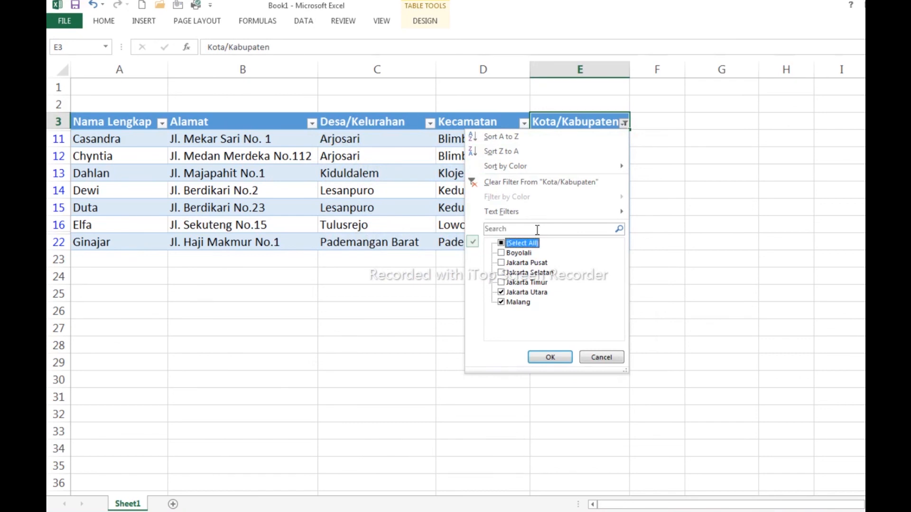